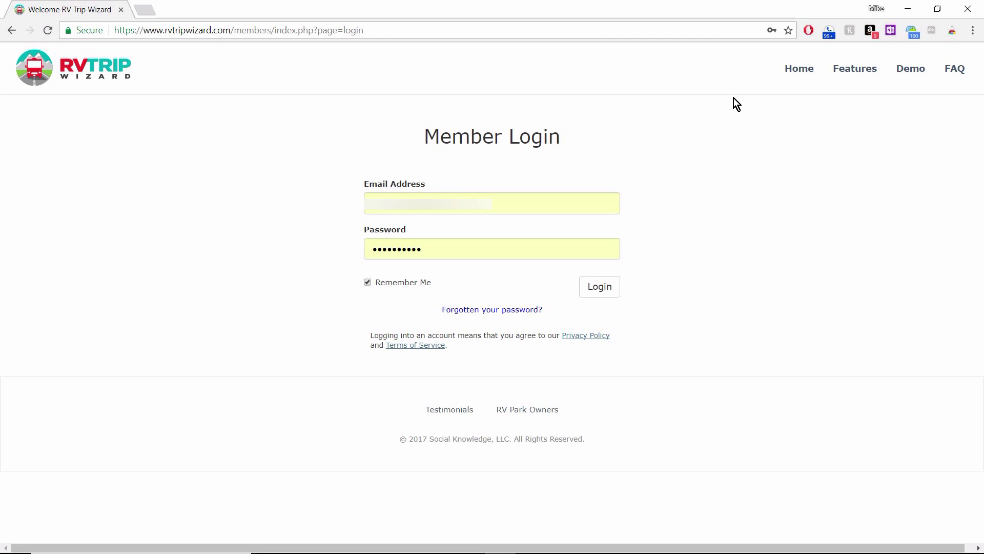
- Sign in to the member account with the prefilled credentials and open the trip preferences
left_click(607, 288)
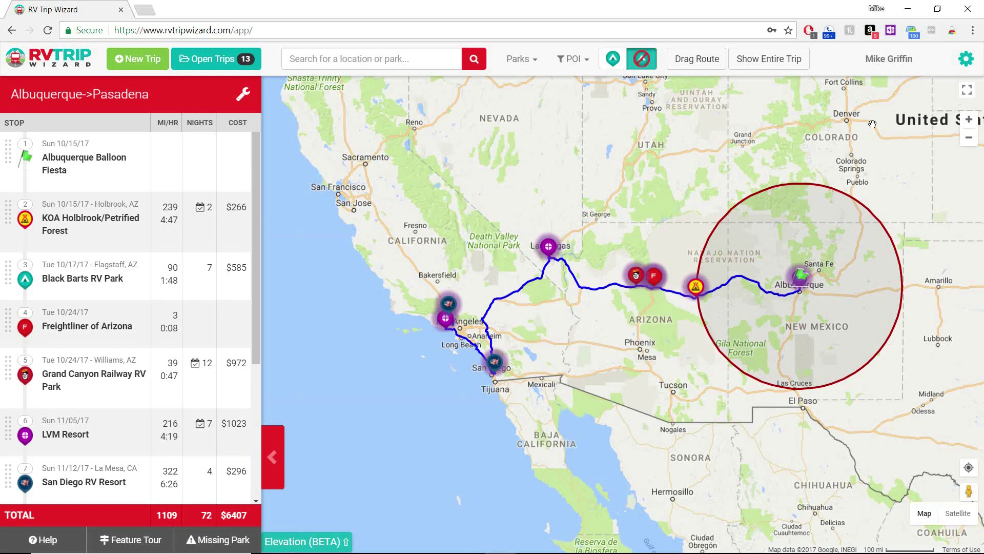
left_click(975, 64)
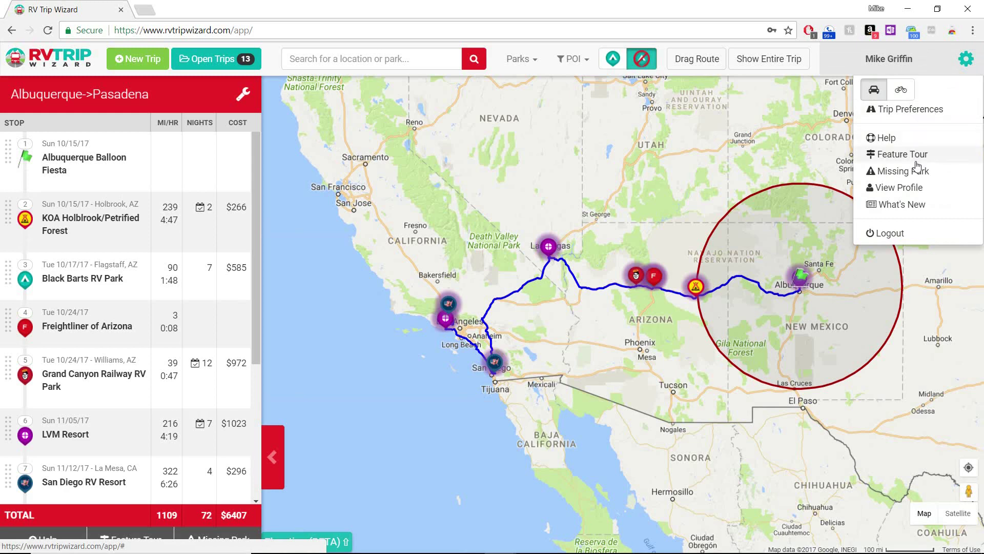
left_click(901, 110)
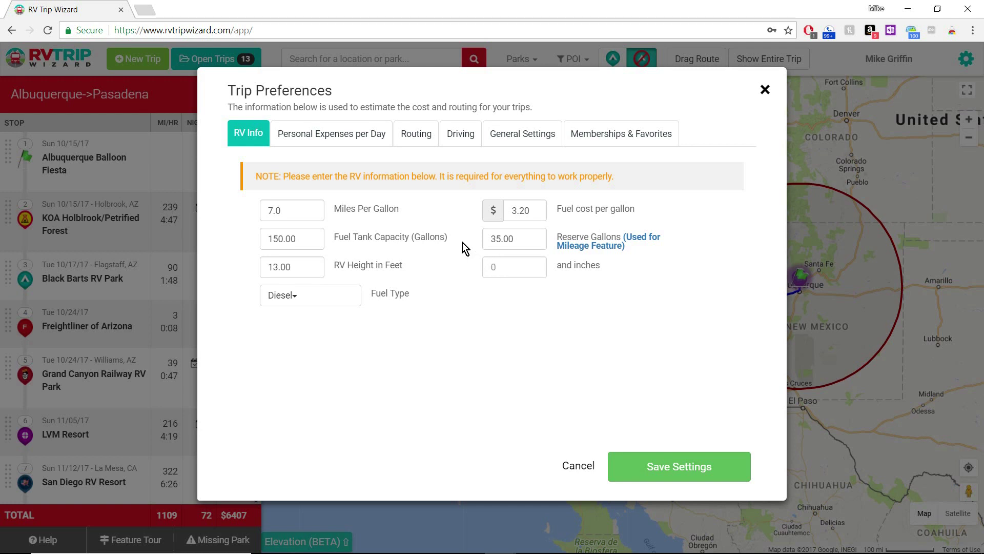
- Review the personal expenses, routing, driving, general, and memberships and favorites preferences, and save the settings
left_click(341, 133)
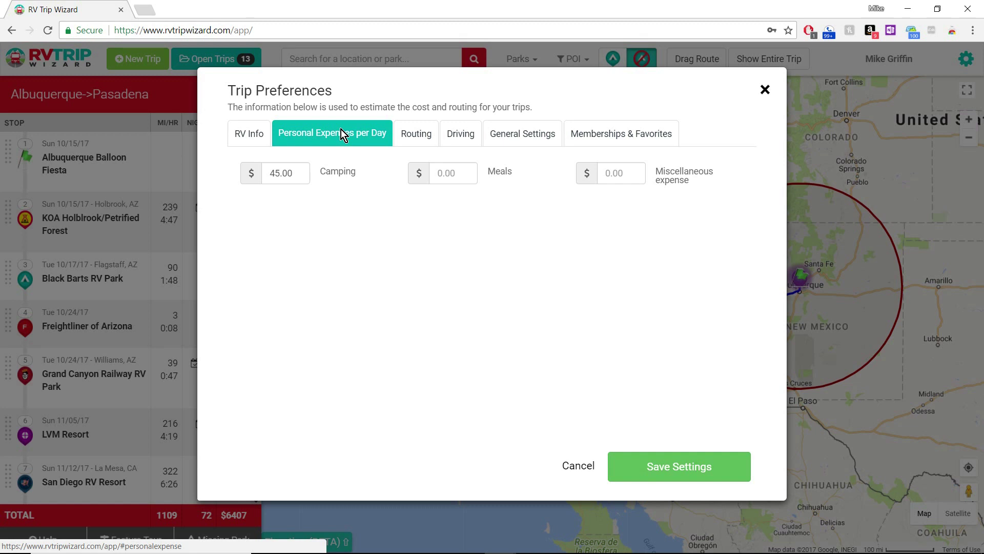
left_click(420, 141)
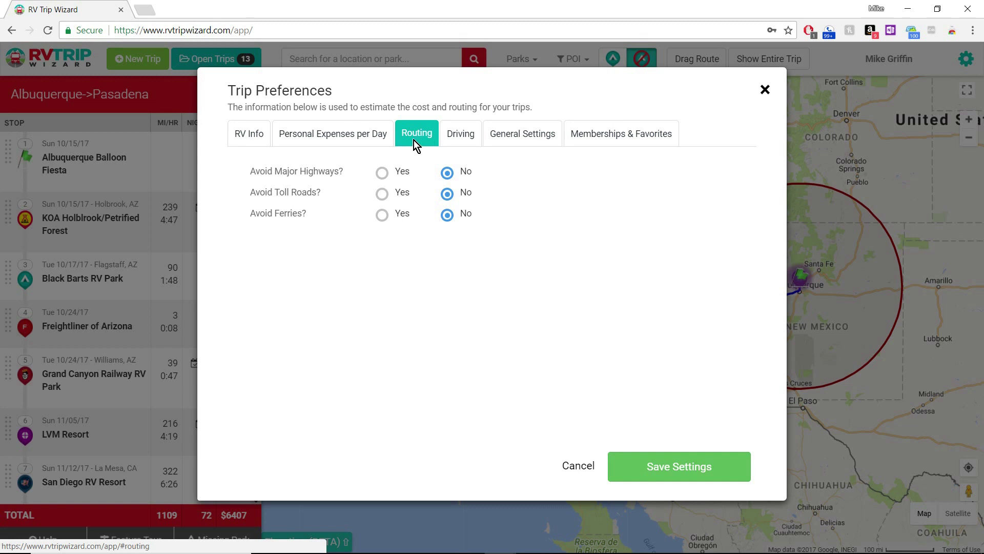
left_click(464, 140)
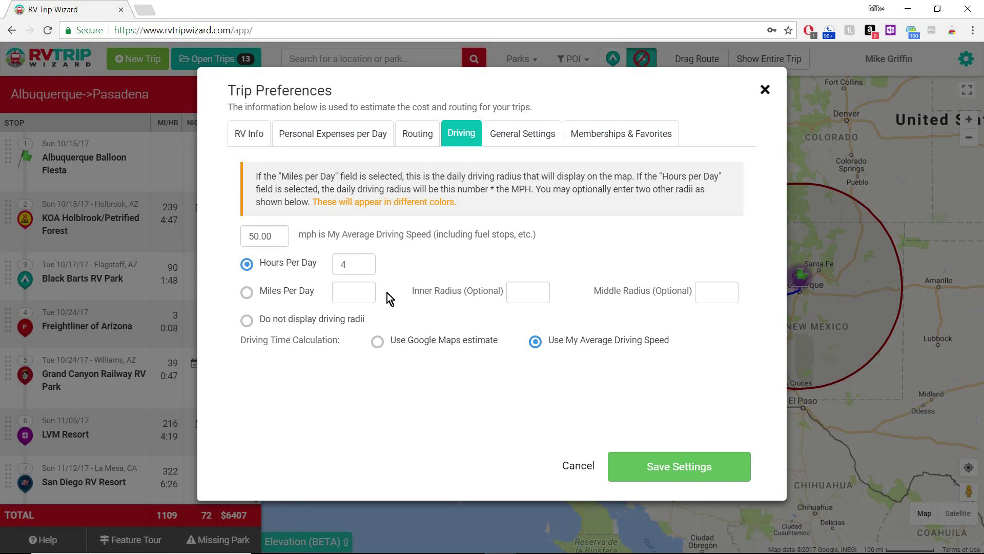
left_click(540, 138)
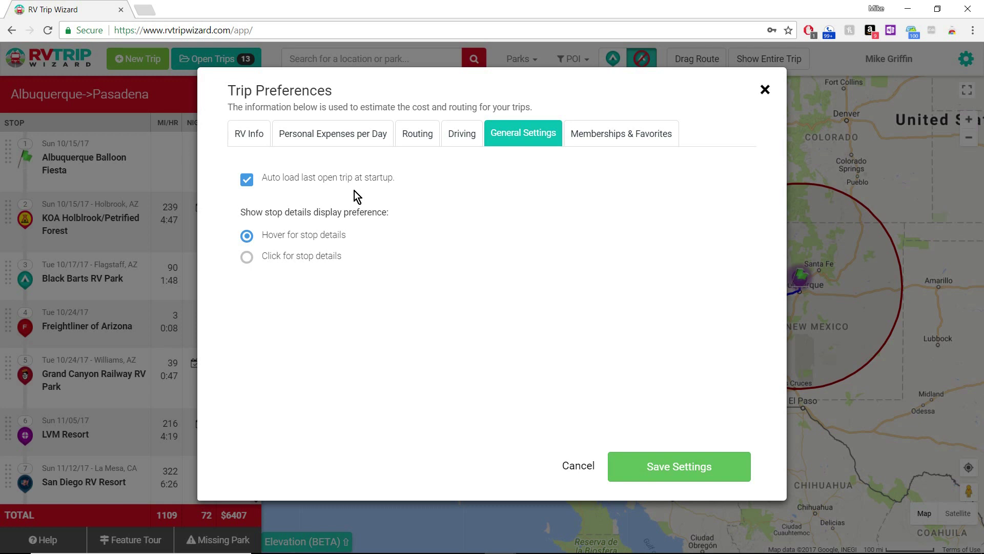
left_click(609, 140)
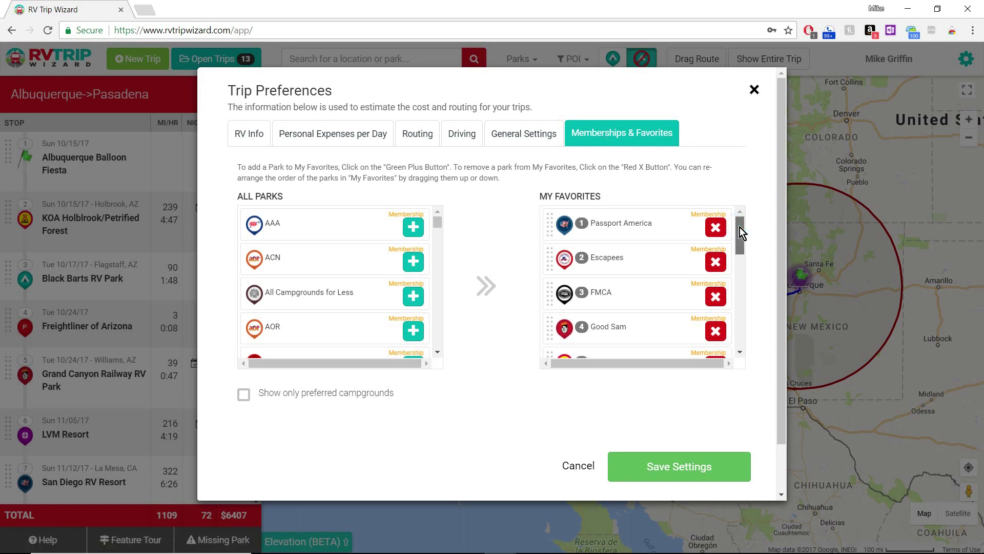
mouse_move(740, 226)
left_mouse_down()
mouse_move(730, 317)
mouse_move(743, 221)
left_mouse_up()
left_click(681, 466)
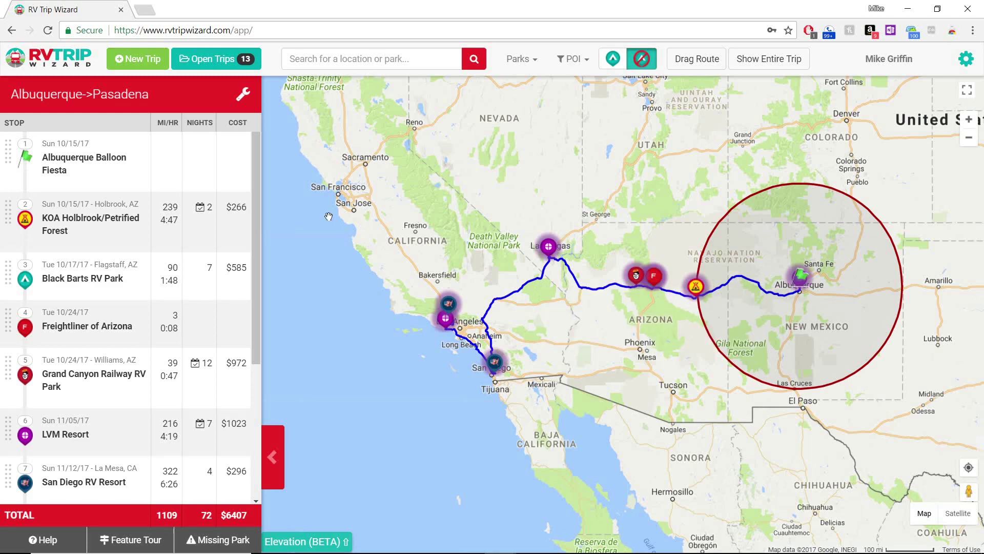
- Look through the whole Albuquerque->Pasadena stop list down to Valencia Travel Village and return to the first stop
mouse_move(223, 187)
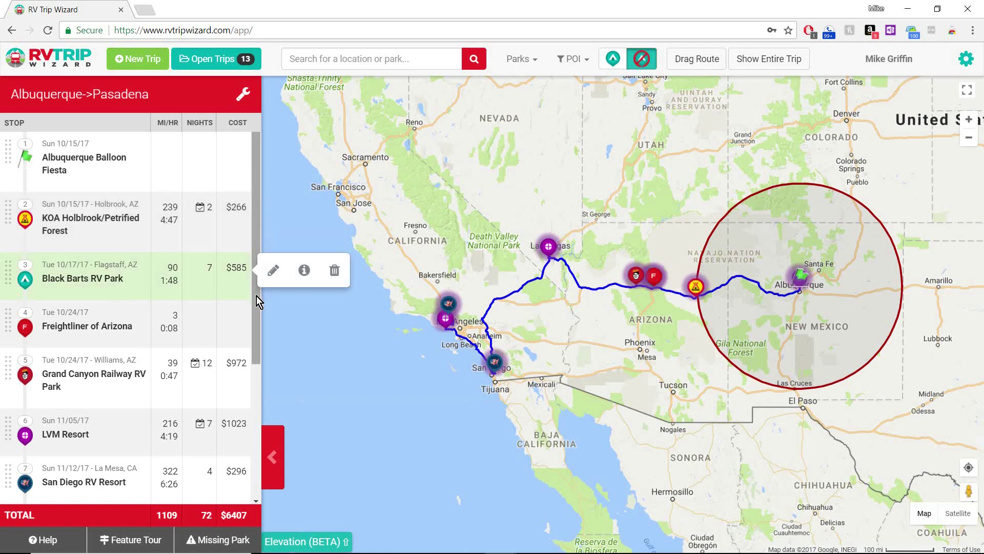
scroll(257, 308, "down", 3)
scroll(245, 388, "down", 3)
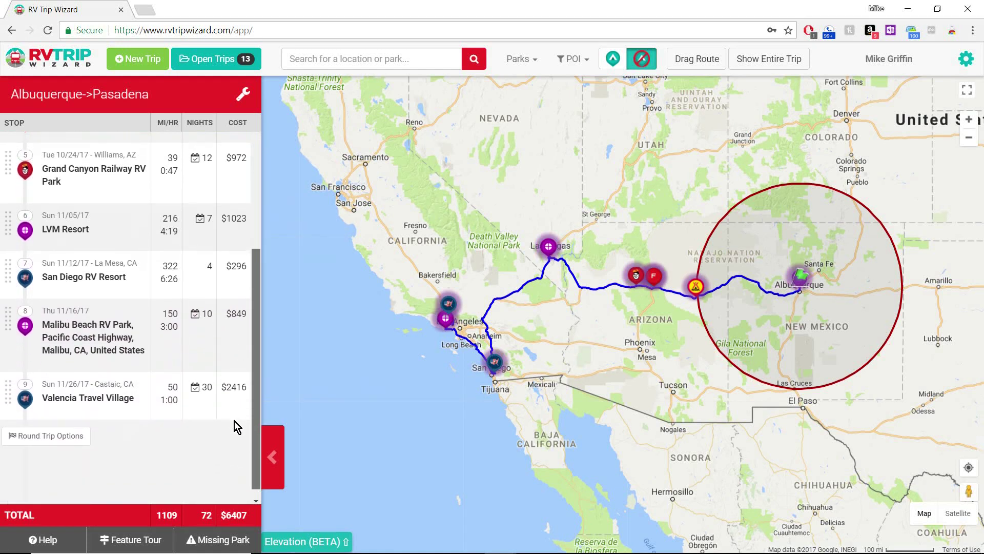
mouse_move(83, 403)
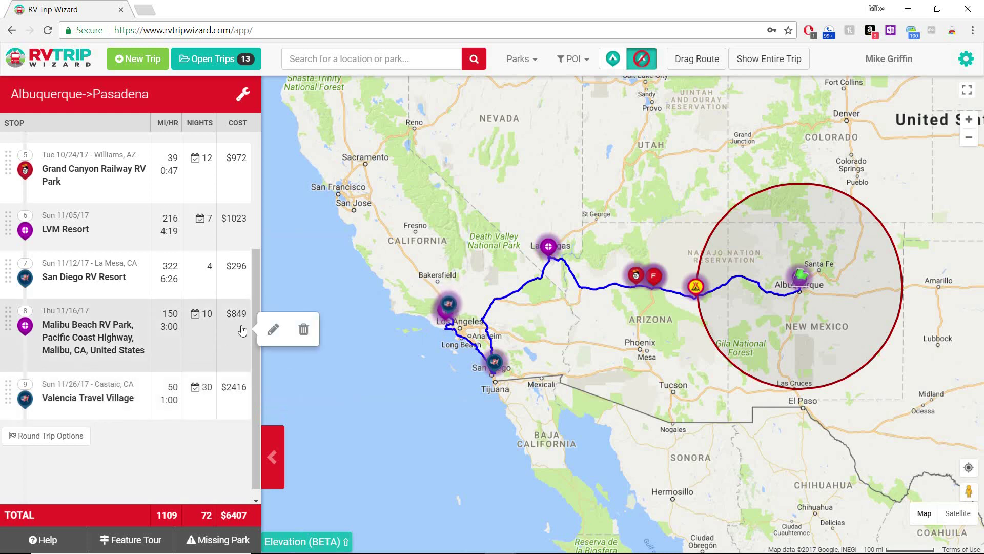
left_click_drag(257, 292, 250, 134)
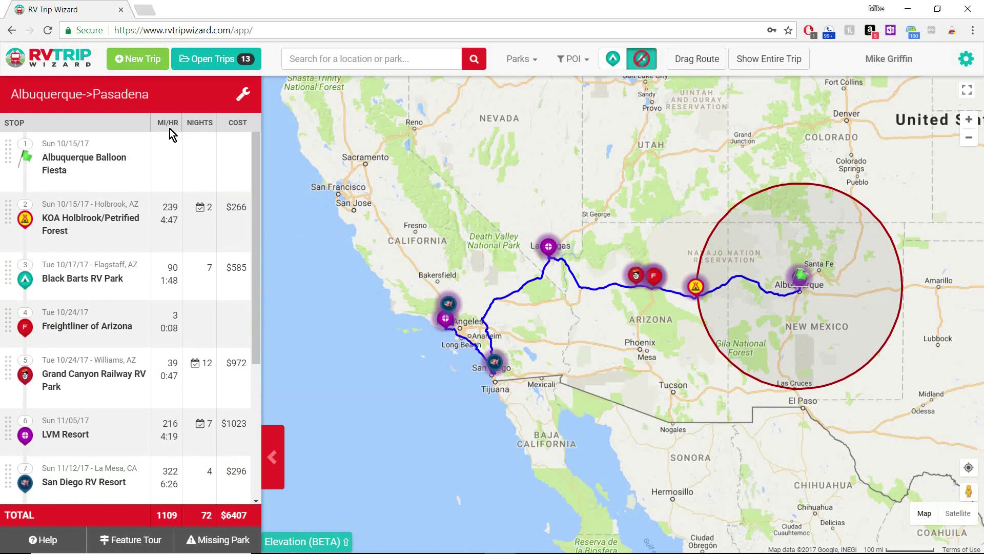
- Examine the dates, mileage, driving time, nights and cost of the stops from Albuquerque Balloon Fiesta to San Diego RV Resort
mouse_move(164, 160)
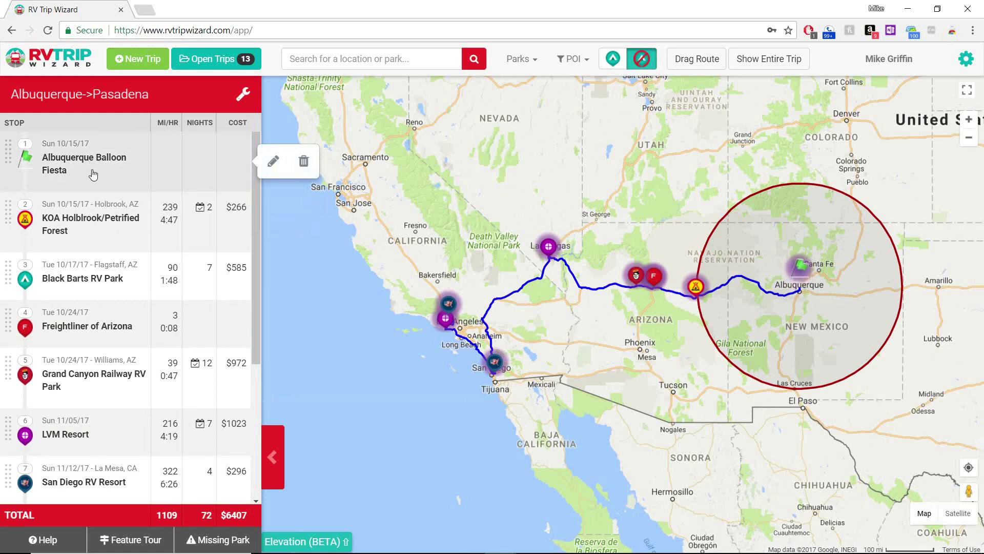
mouse_move(118, 245)
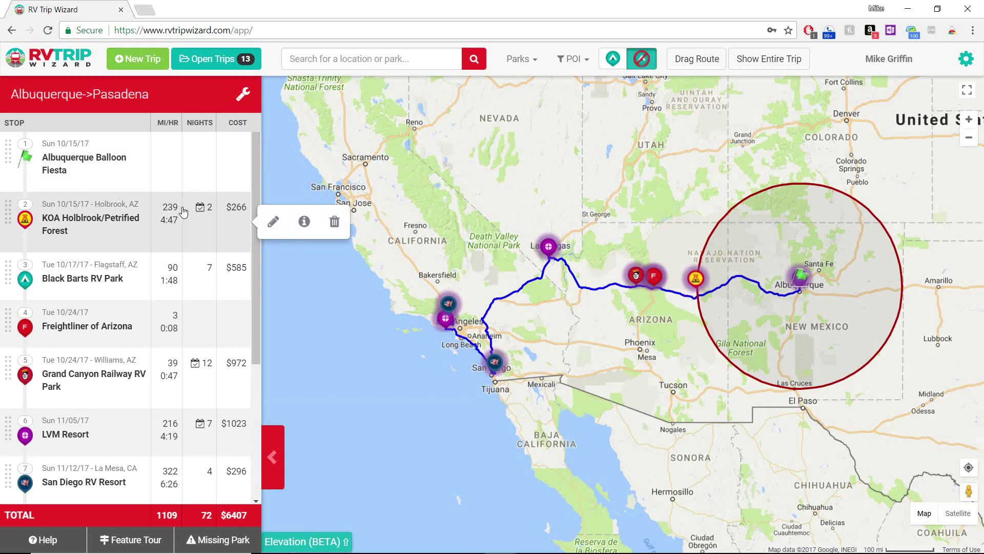
mouse_move(179, 229)
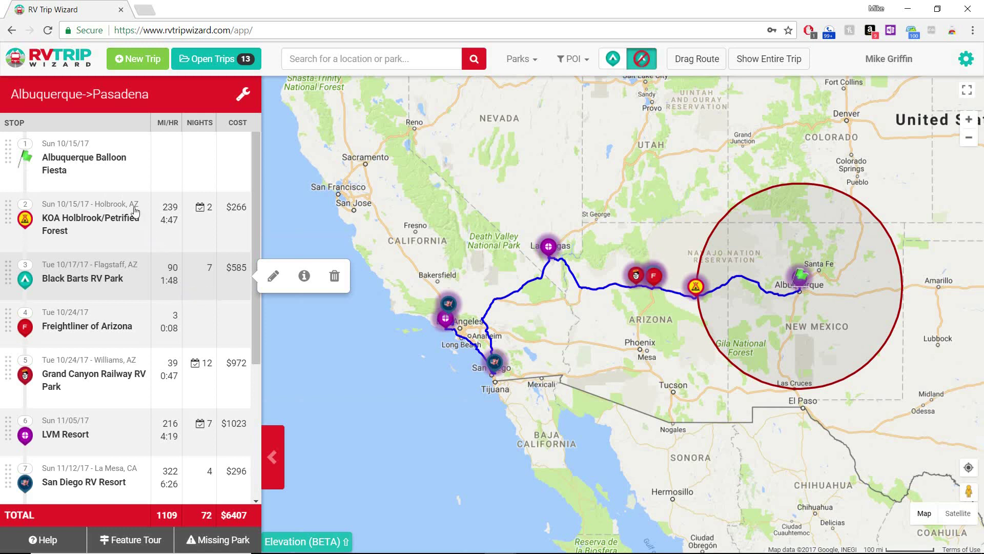
mouse_move(110, 162)
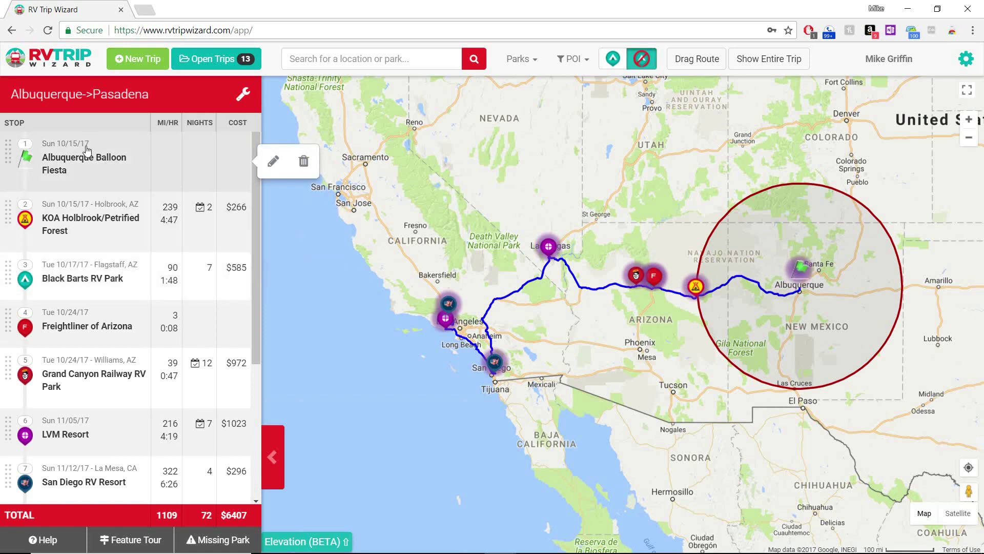
mouse_move(85, 234)
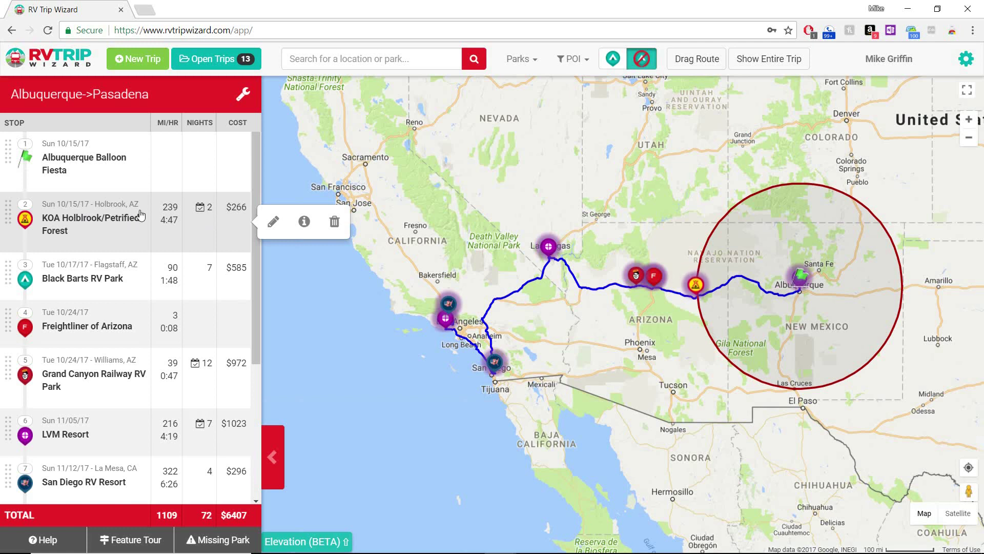
mouse_move(77, 275)
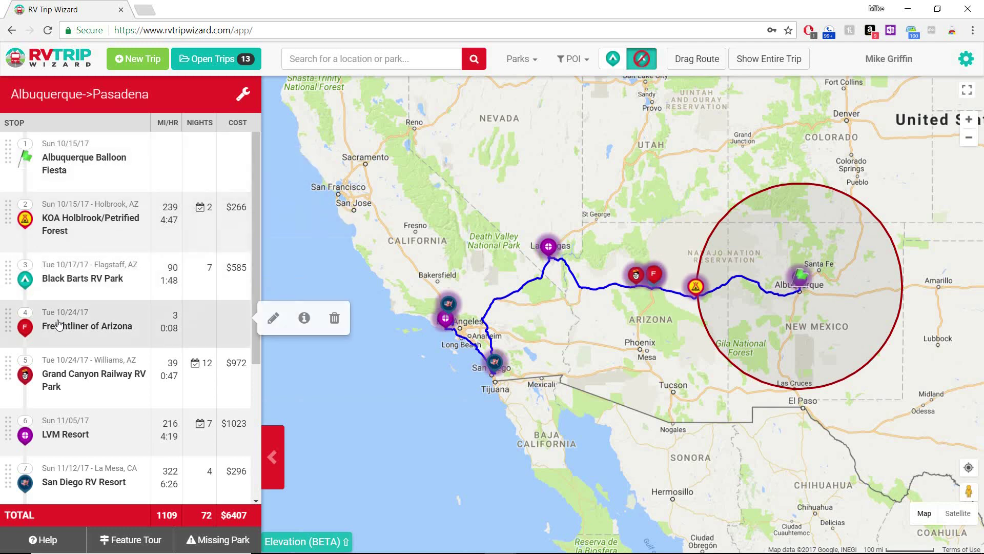
mouse_move(46, 396)
mouse_move(58, 469)
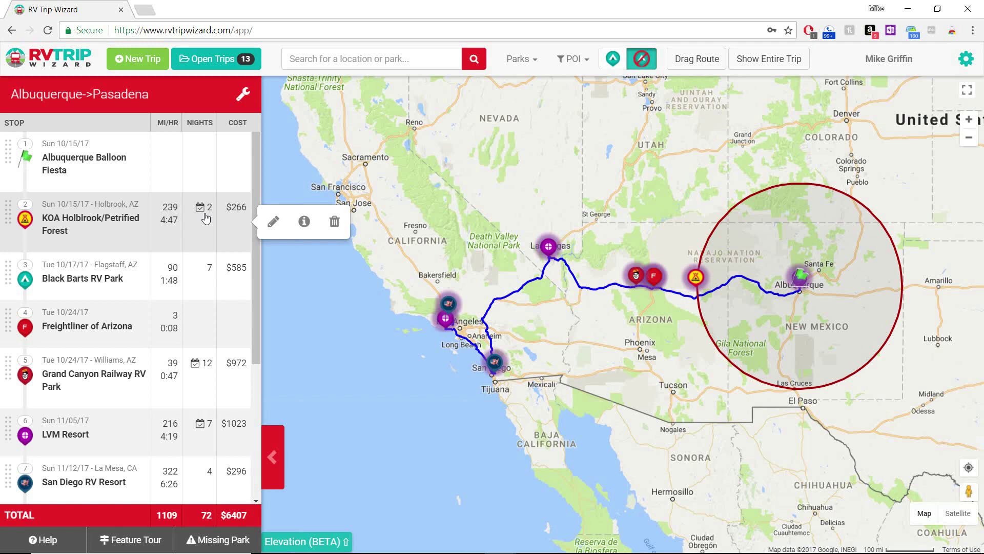
mouse_move(197, 175)
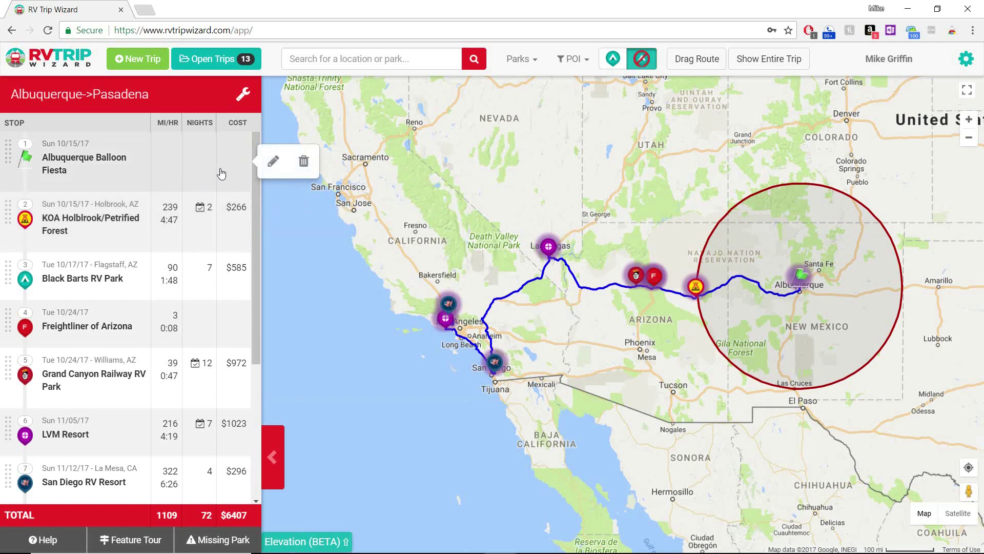
mouse_move(212, 215)
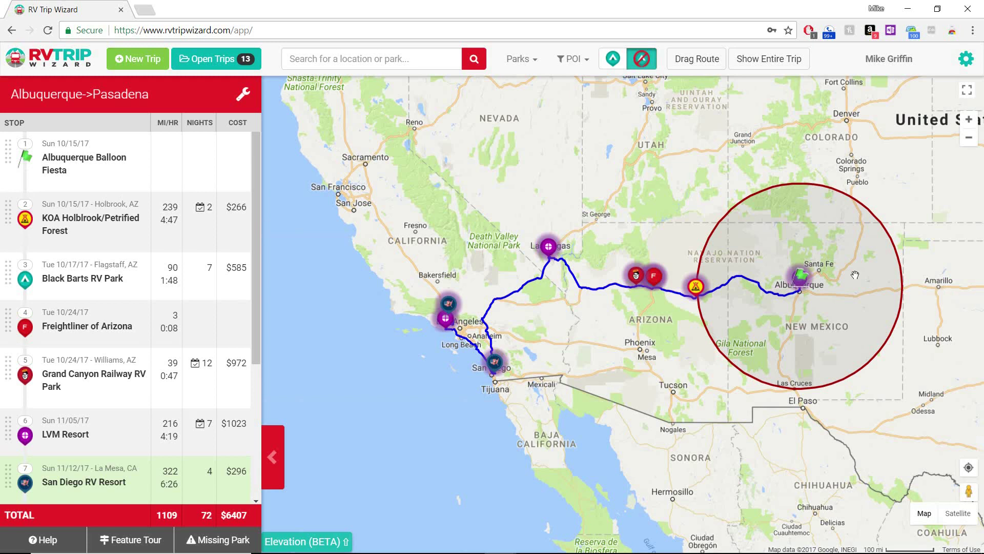
- View the form for sending a copy of the trip to a friend and close it without sending
left_click(244, 99)
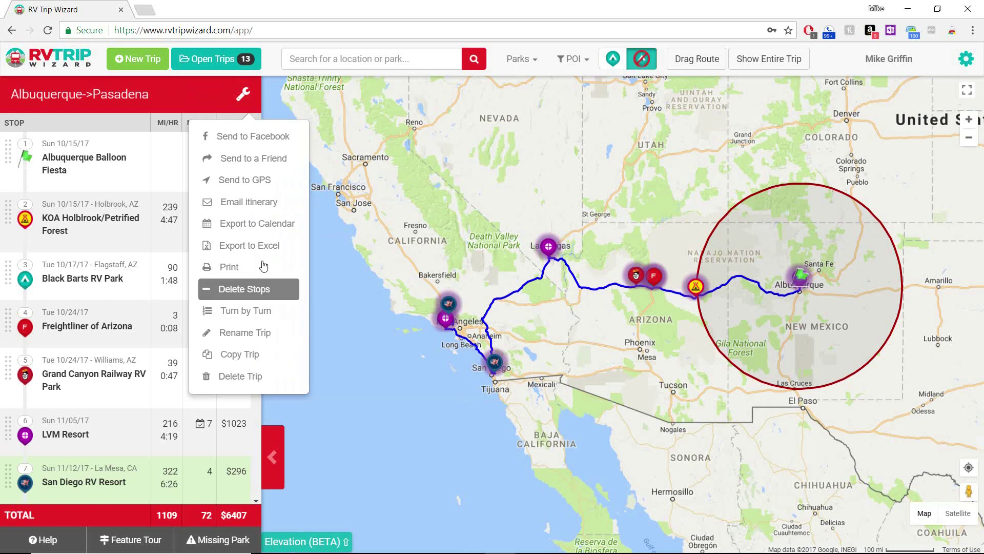
left_click(264, 161)
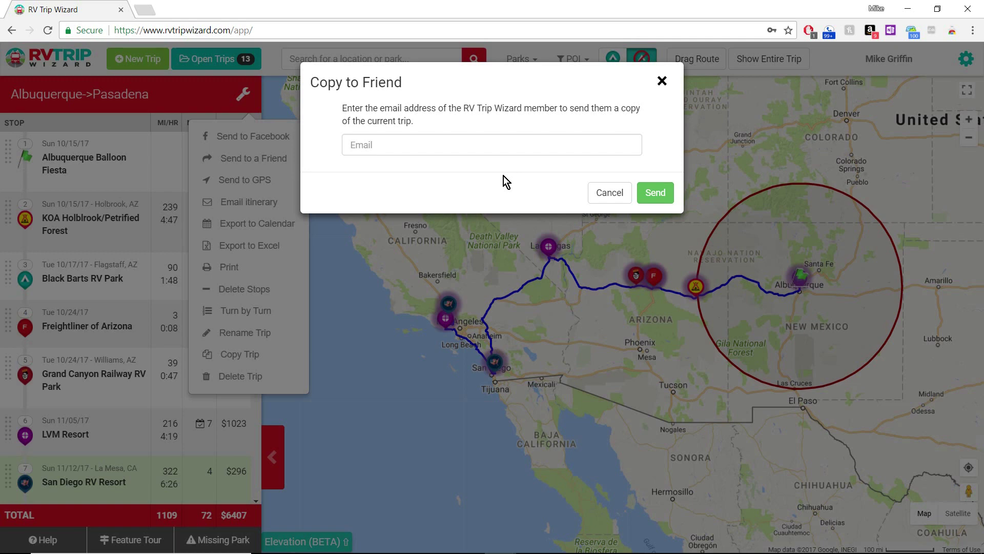
left_click(609, 192)
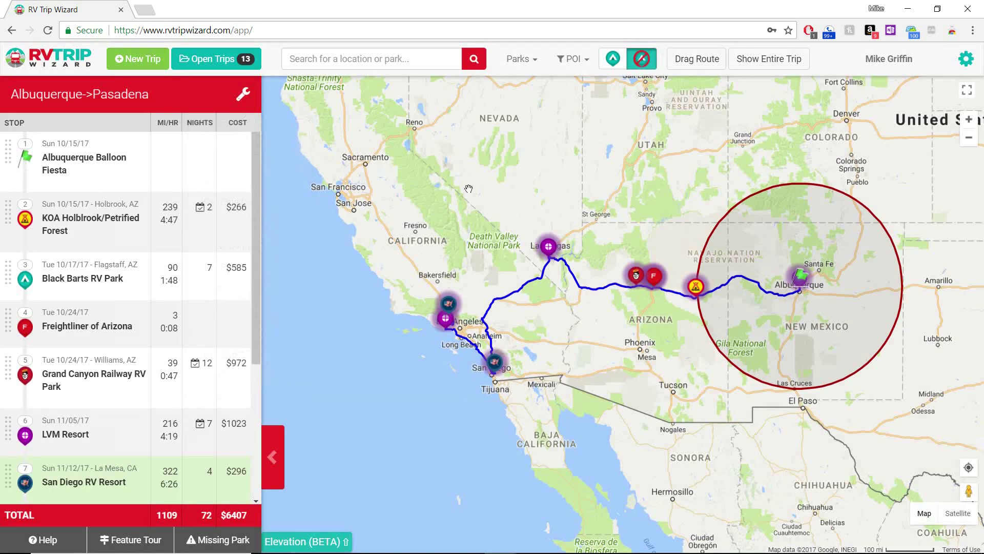
- Preview the trip's printout with its route map and stop table, and leave without printing or saving
left_click(243, 94)
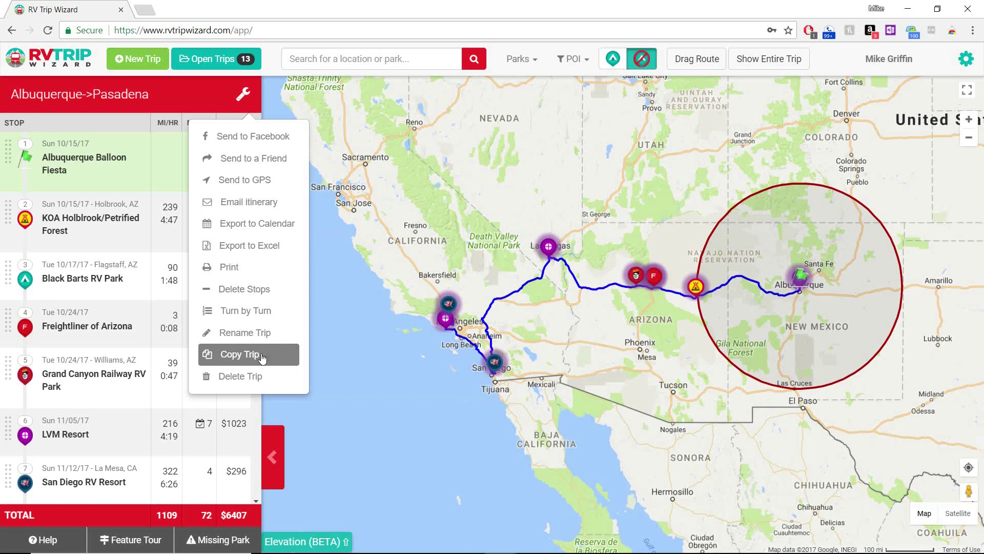
left_click(250, 267)
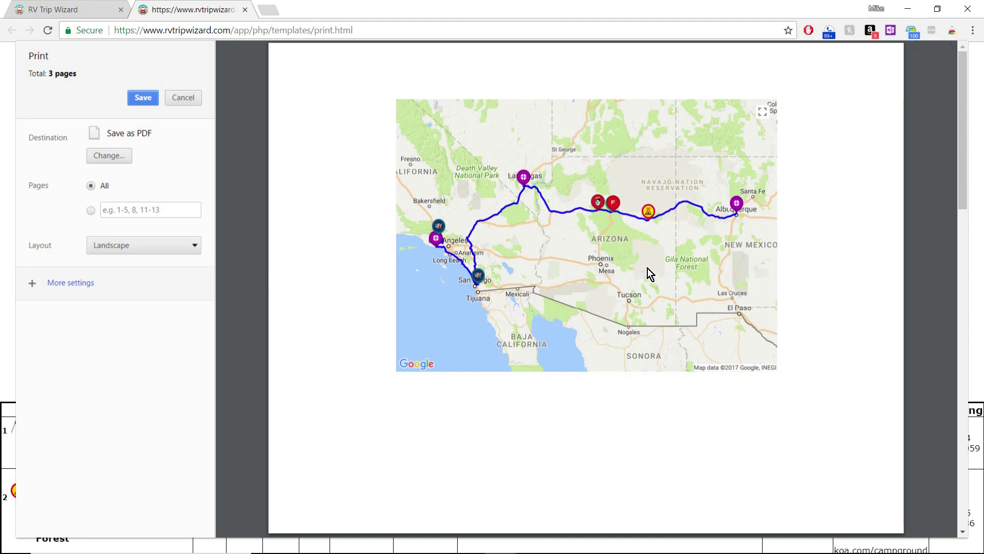
left_click_drag(962, 153, 971, 317)
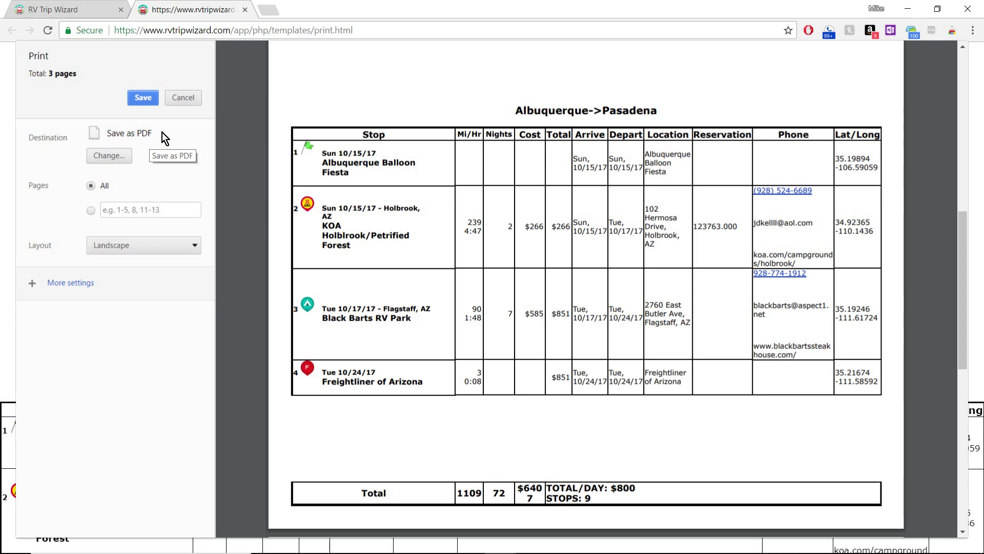
left_click(183, 98)
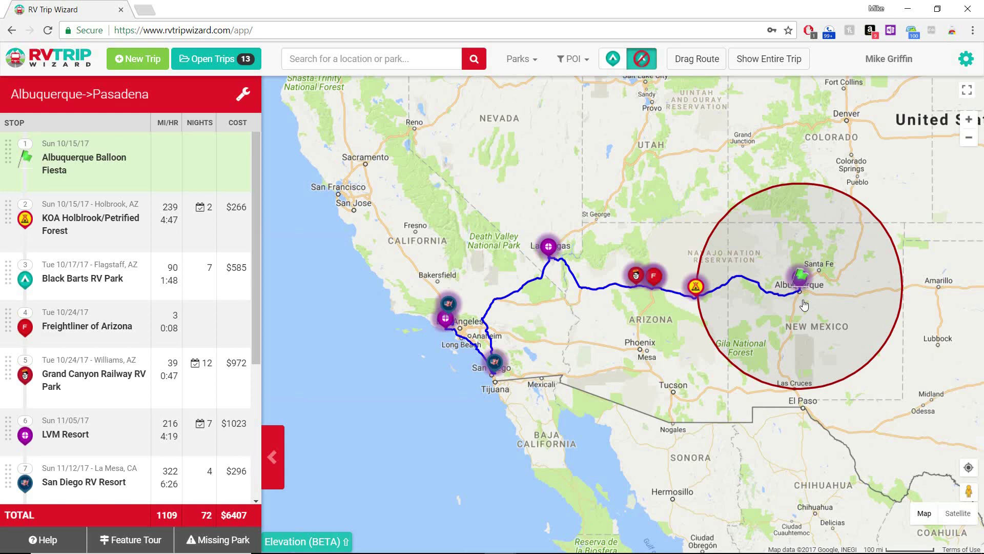
- Inspect the low clearance bridge markers around Albuquerque on the map, including the one at Belen
left_click_drag(866, 277, 743, 268)
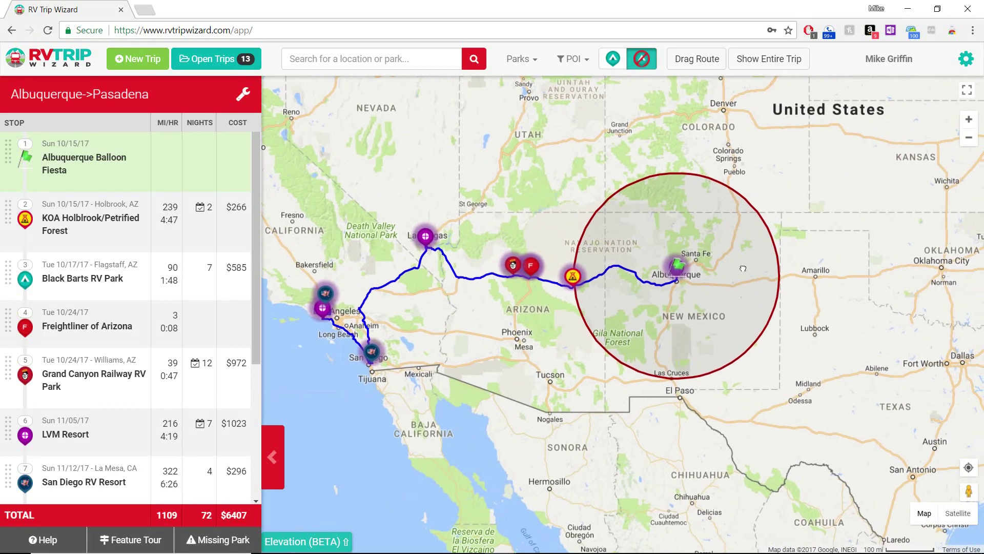
left_click(974, 123)
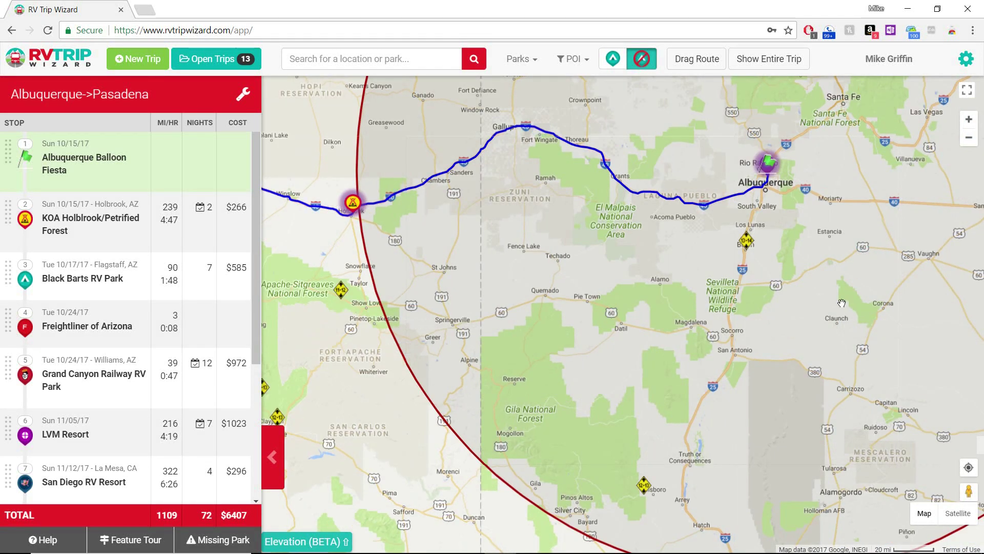
left_click_drag(835, 255, 749, 390)
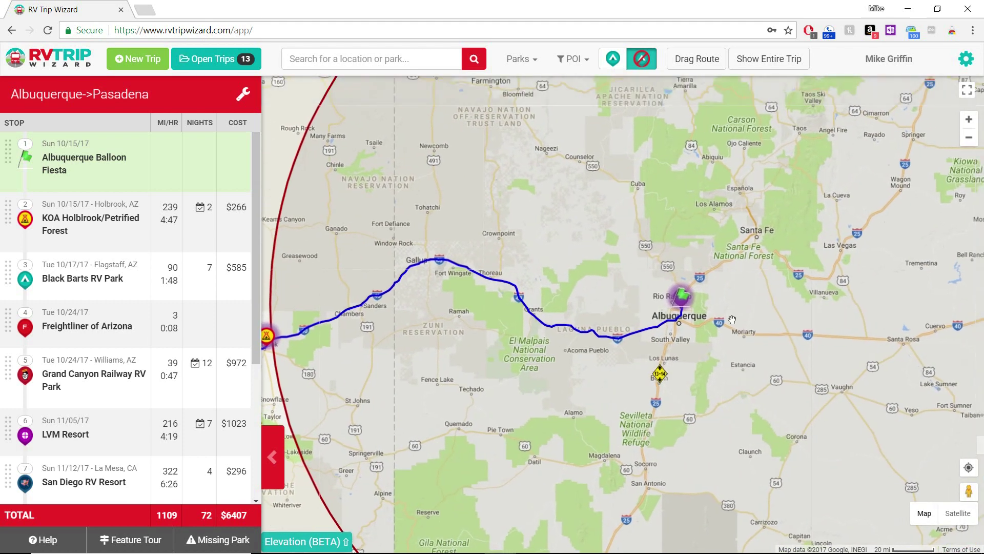
left_click(663, 380)
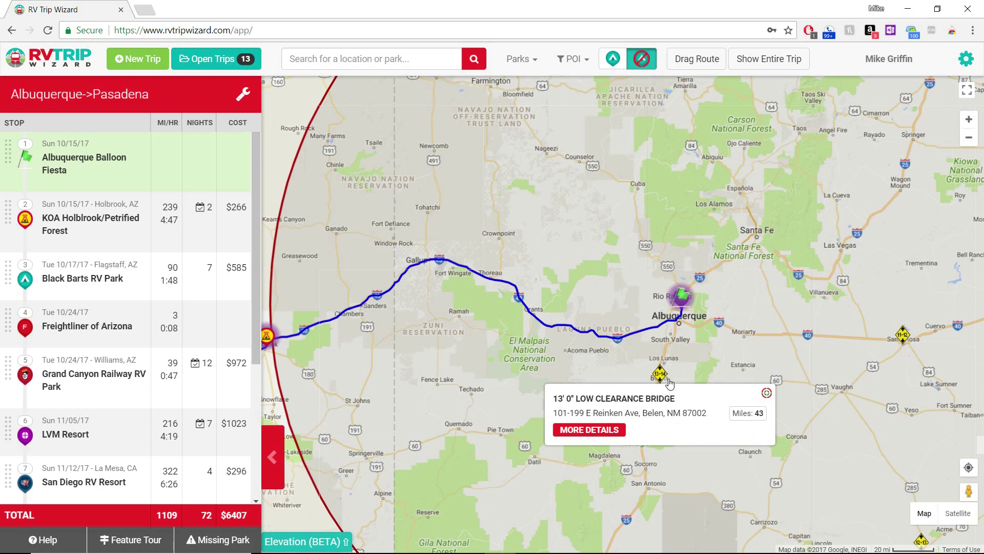
left_click(903, 347)
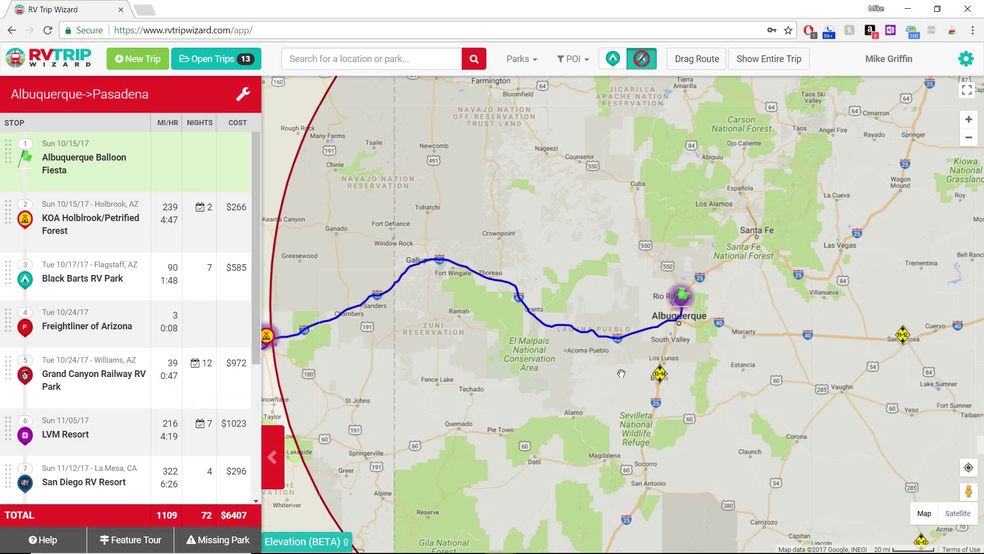
mouse_move(673, 378)
- Turn off the low clearance markers and show the RV parks on the map instead
left_click(650, 66)
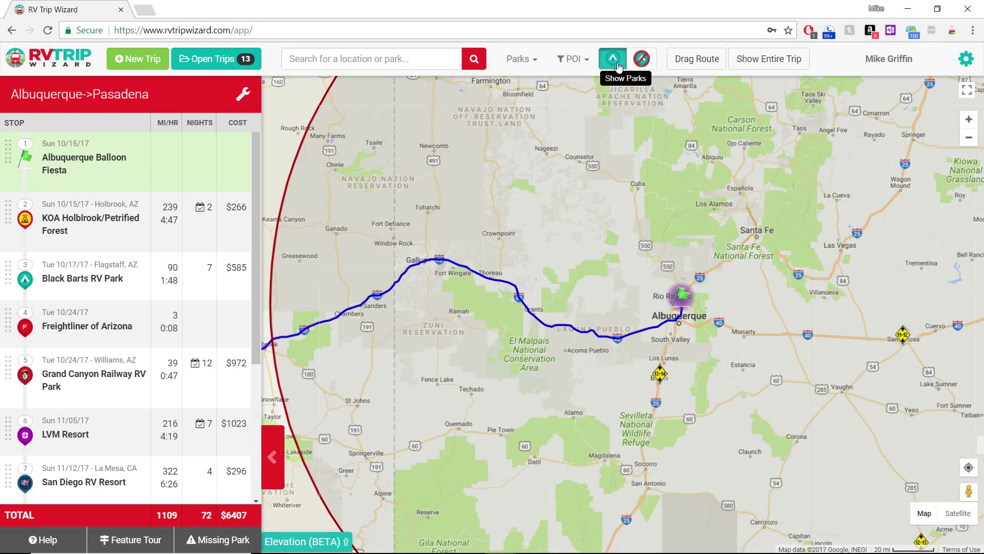
left_click(618, 66)
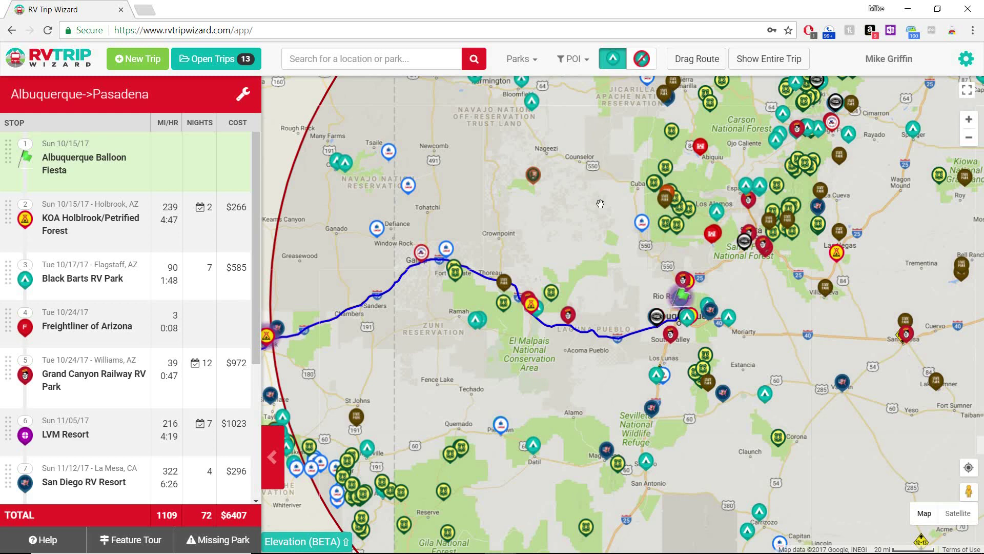
- View the park details of Holy Ghost and KOA Grants/Cibola Sands, closing each without adding it to the trip
left_click(642, 224)
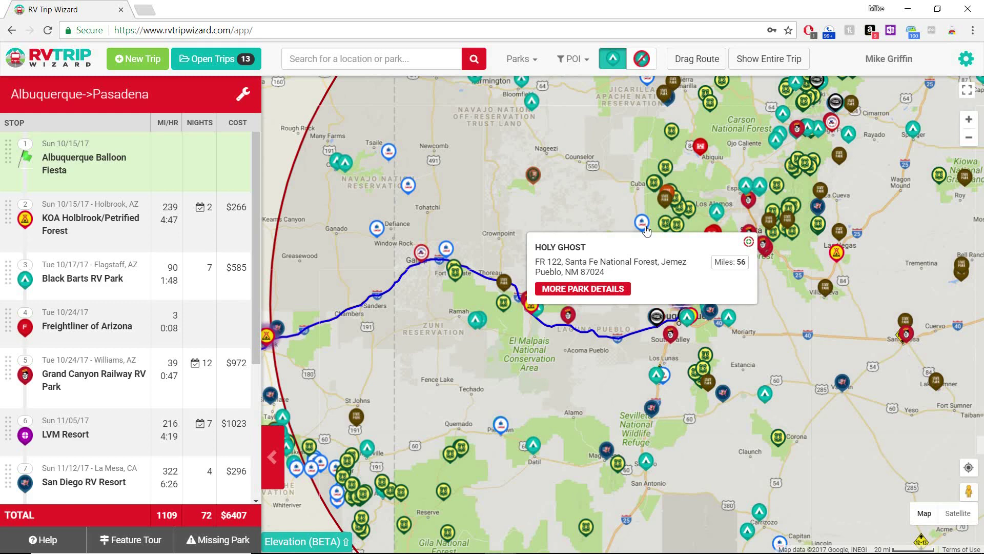
triple_click(616, 291)
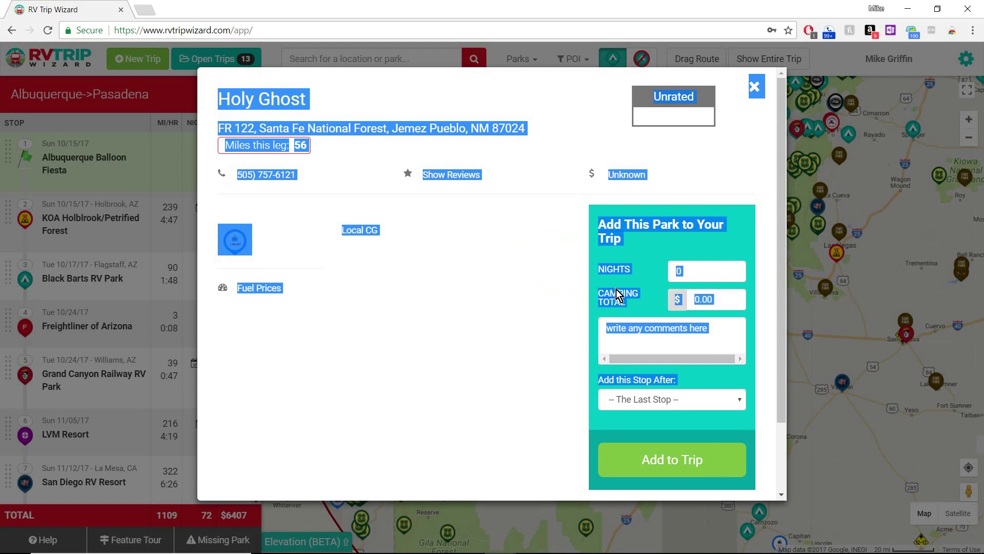
left_click(706, 151)
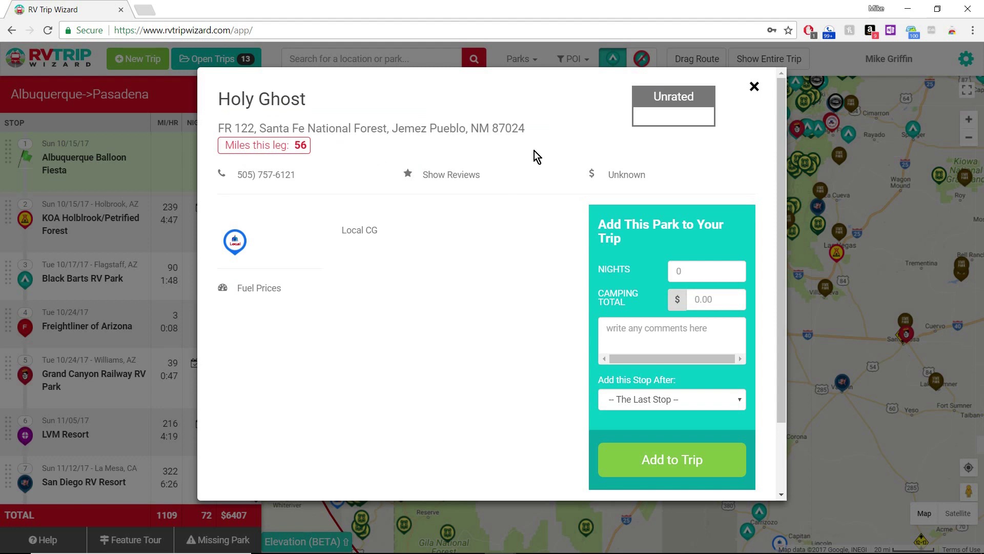
left_click(754, 87)
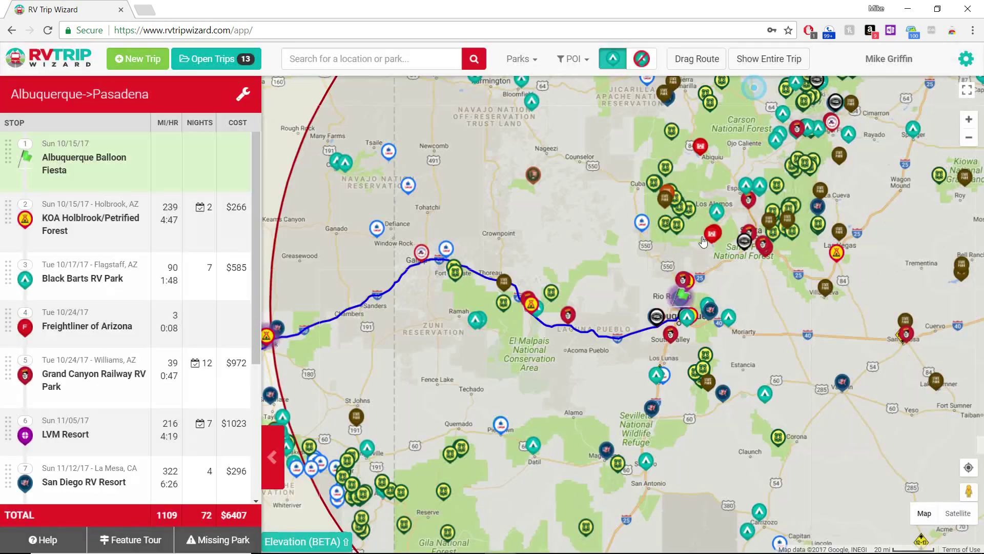
mouse_move(531, 312)
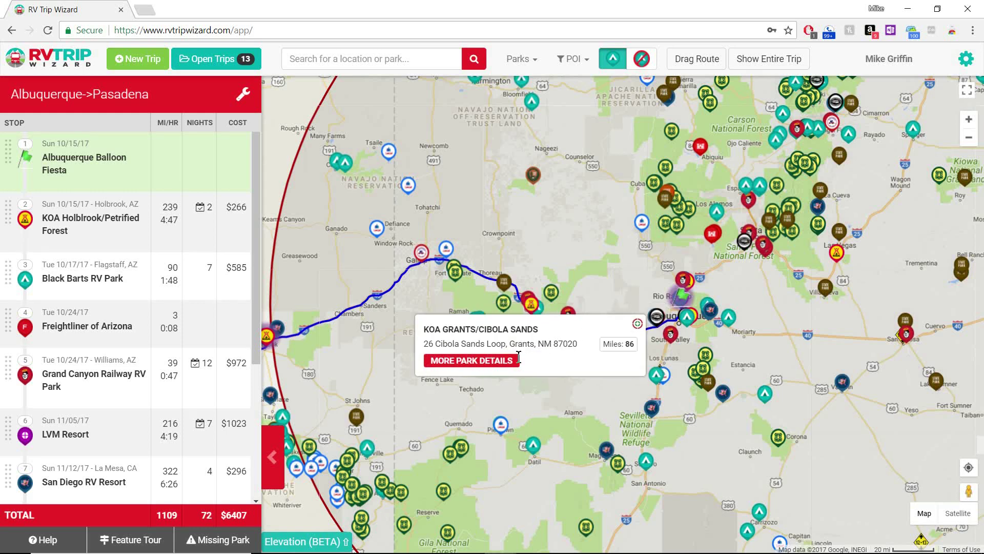
left_click(503, 362)
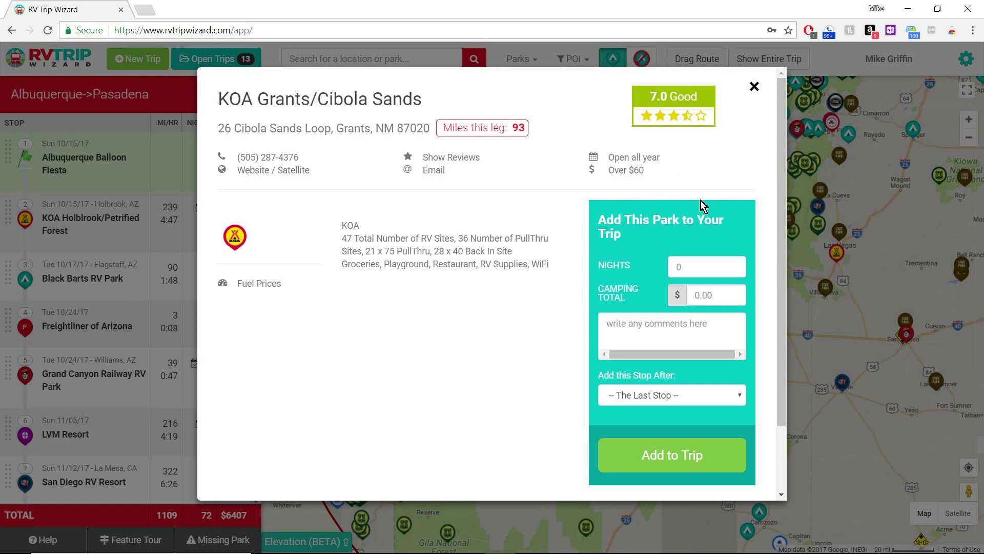
left_click(754, 86)
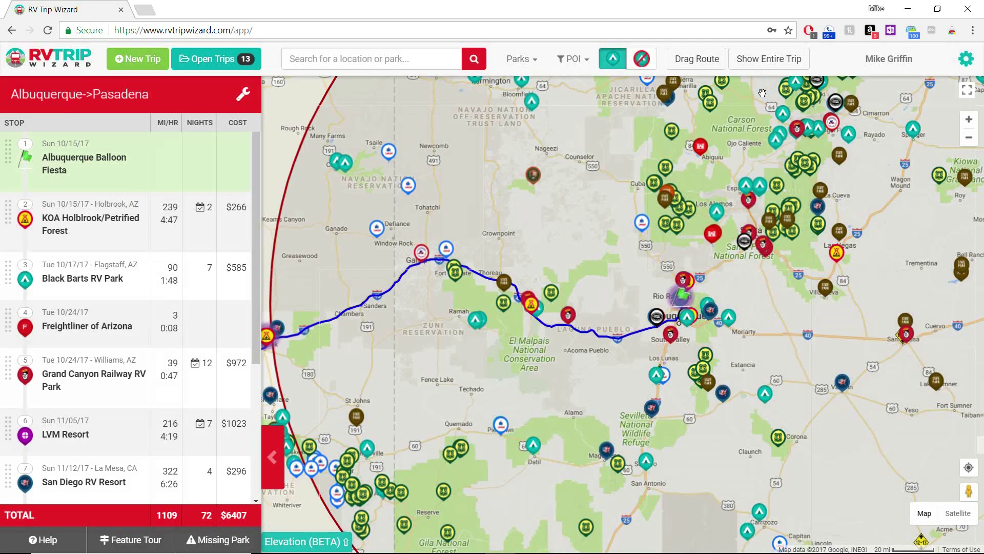
- Review the park filters for amenities, rating and area, and close them without changing any option
mouse_move(551, 292)
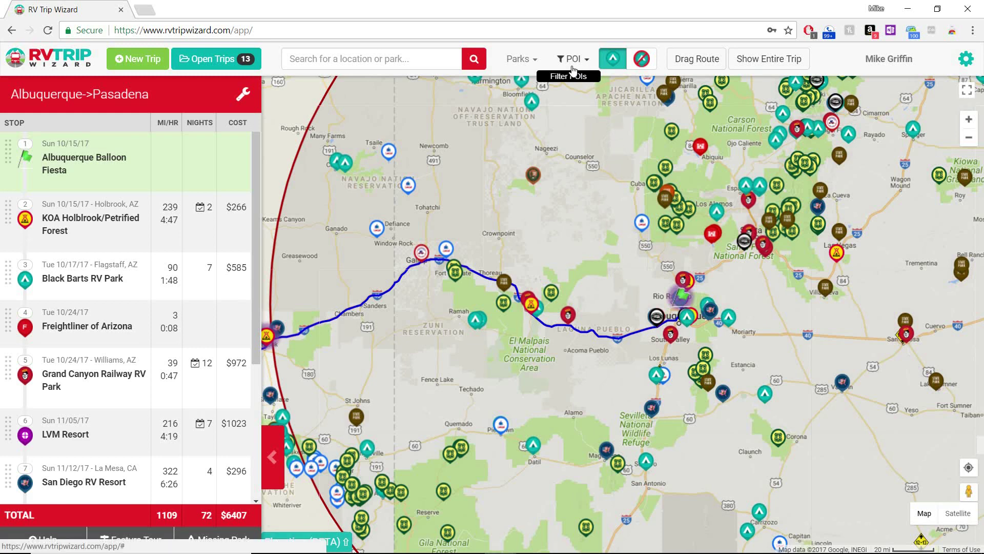
left_click(533, 68)
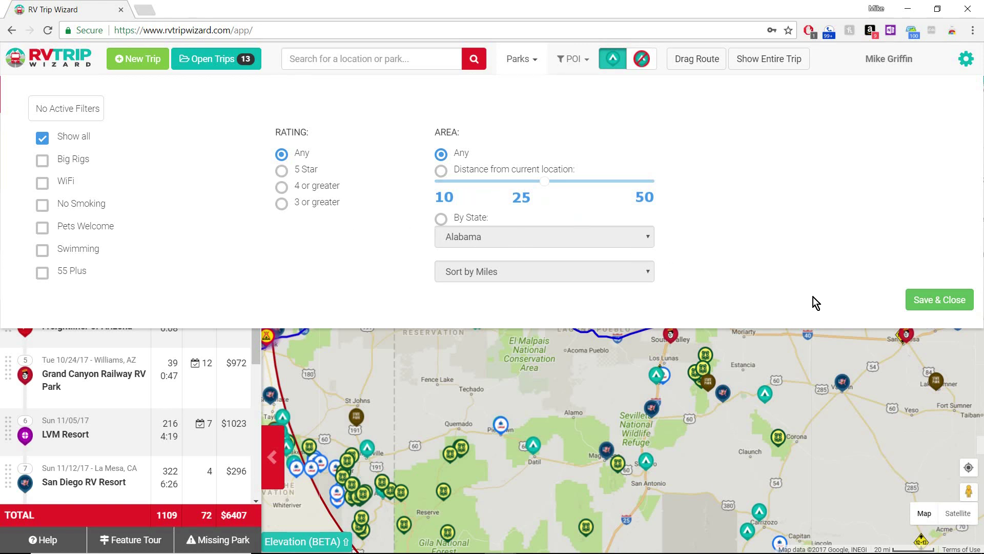
left_click(908, 299)
mouse_move(811, 279)
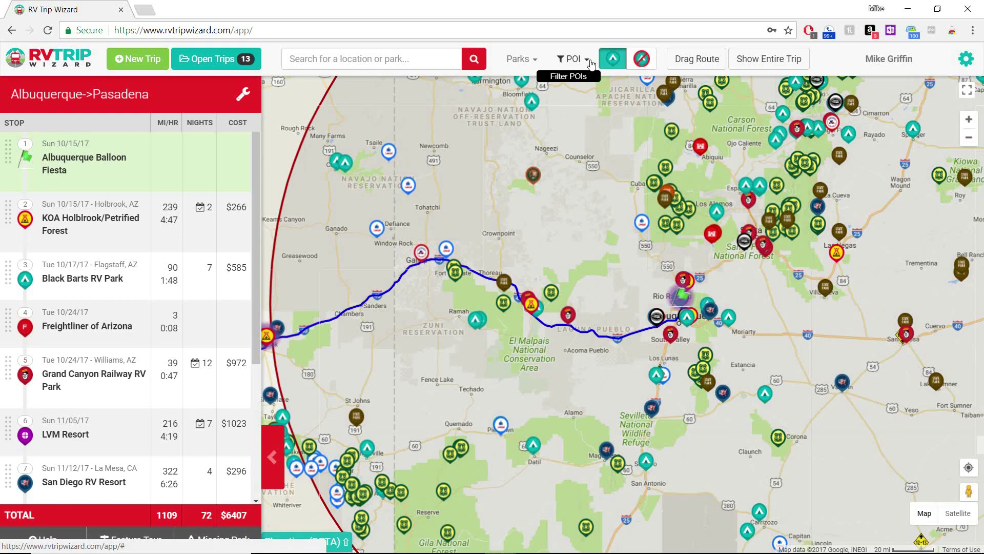
- Filter the points of interest to show Fuel stops along the route west of Albuquerque
left_click(969, 120)
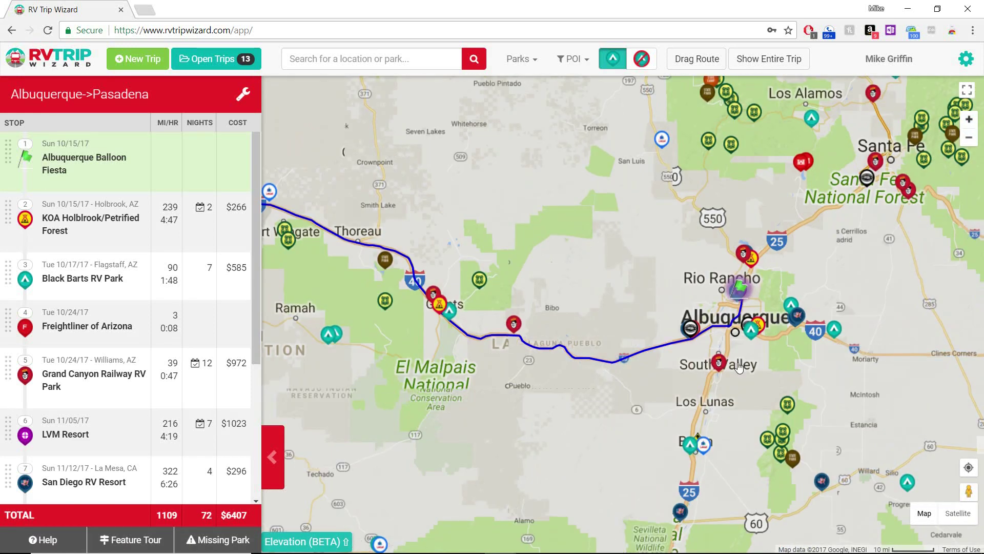
left_click_drag(597, 412, 626, 413)
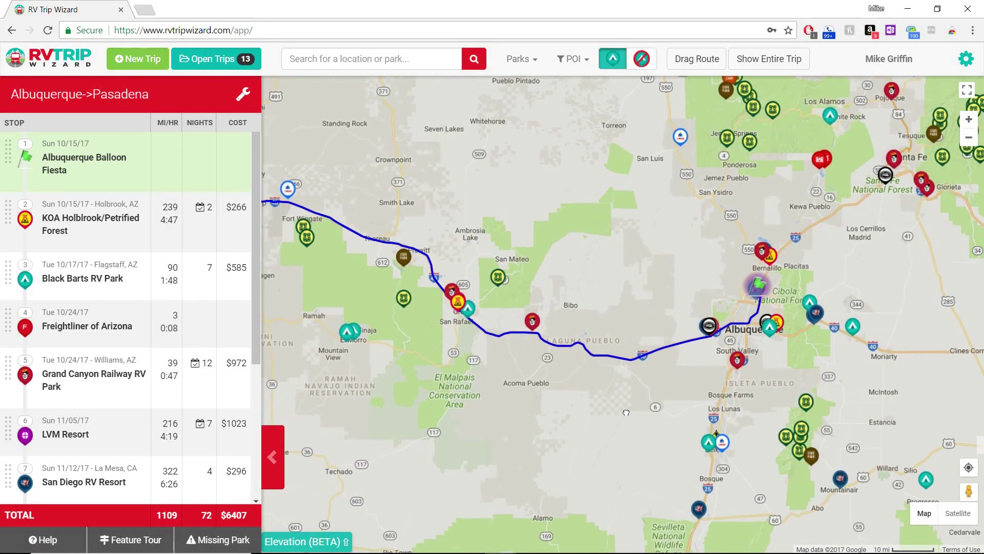
left_click(588, 64)
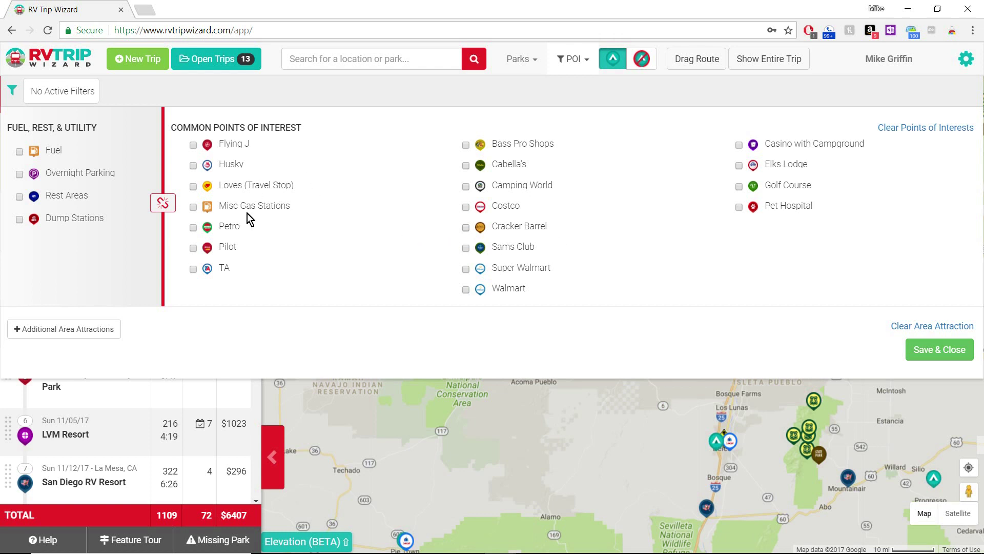
left_click(19, 151)
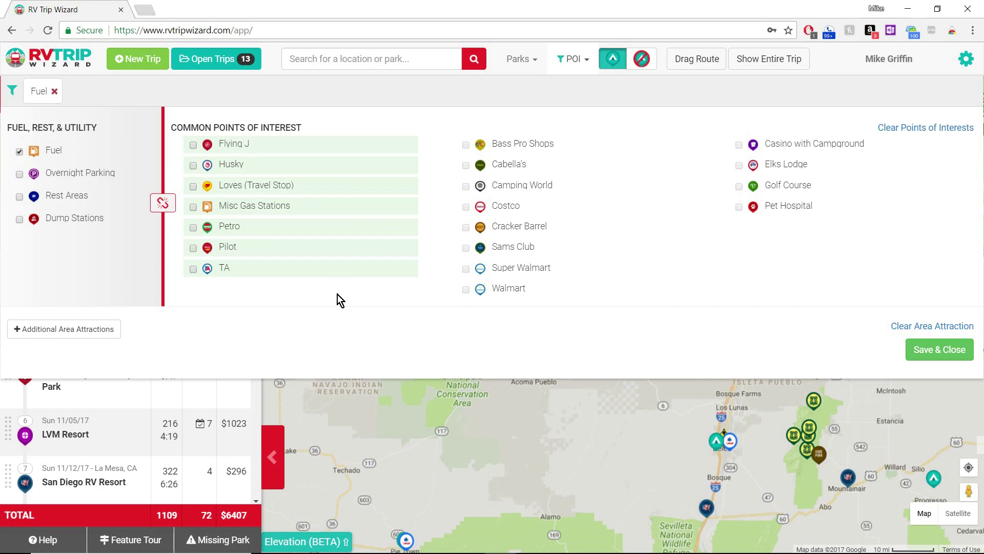
left_click(918, 351)
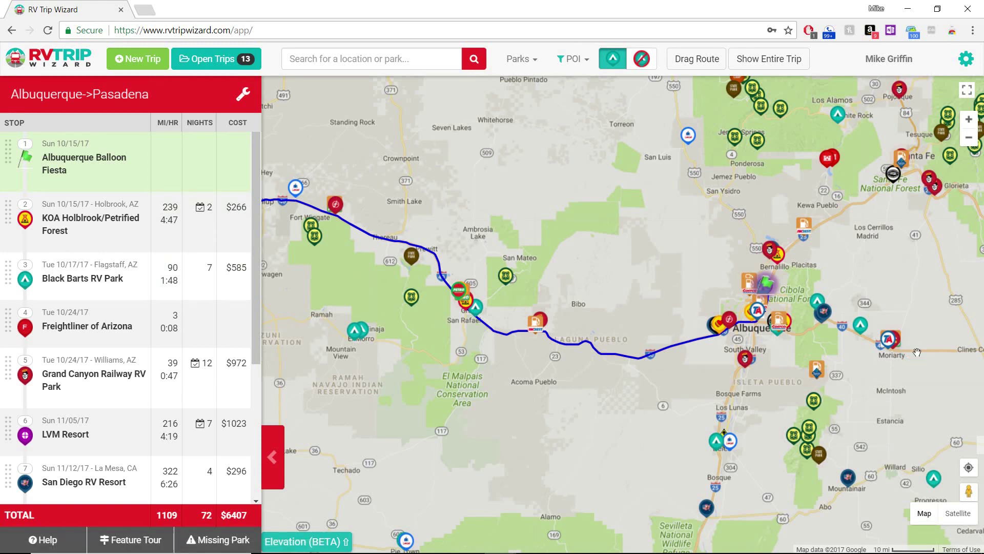
- Inspect the fuel stop markers along the route, including Ambest - Sky City Travel Center and Flying J in Jamestown
left_click(538, 334)
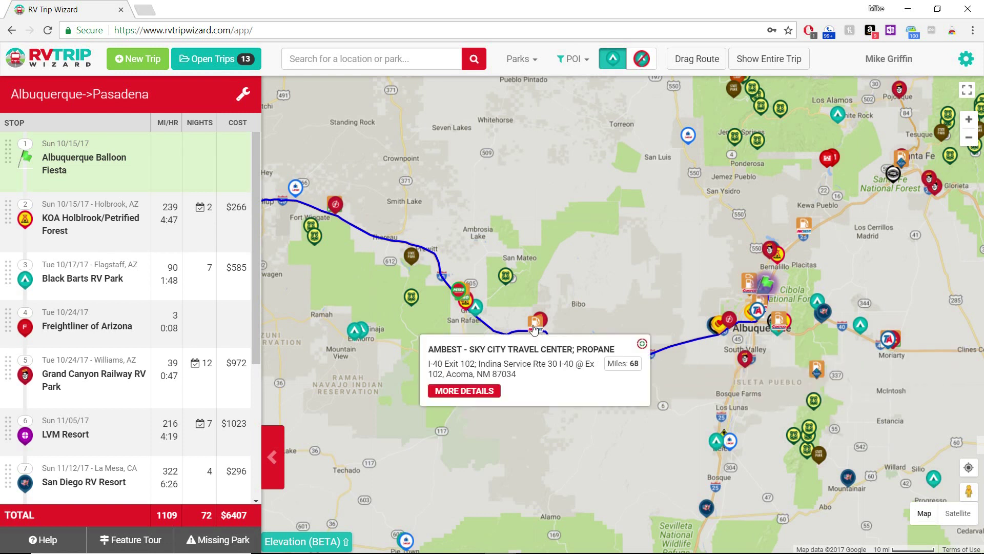
mouse_move(338, 207)
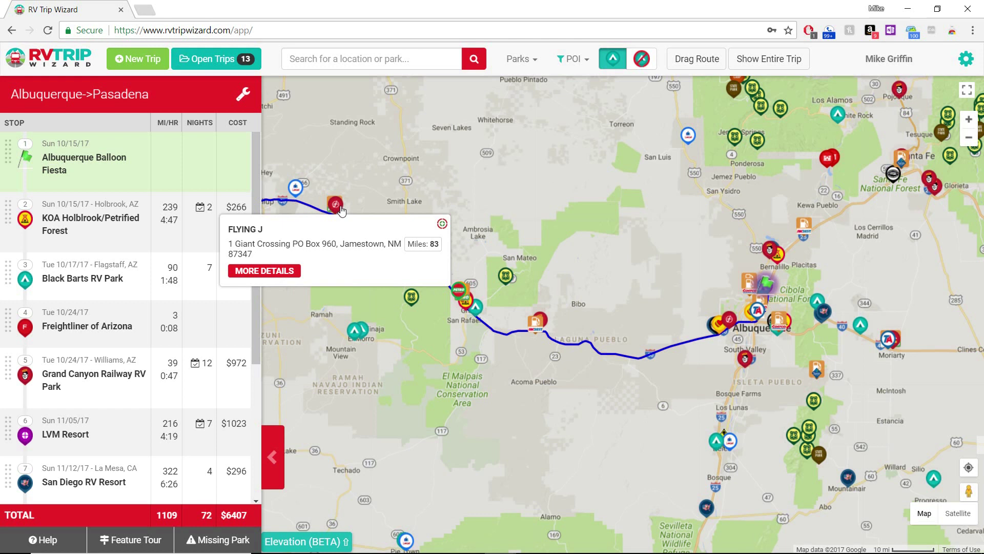
mouse_move(465, 296)
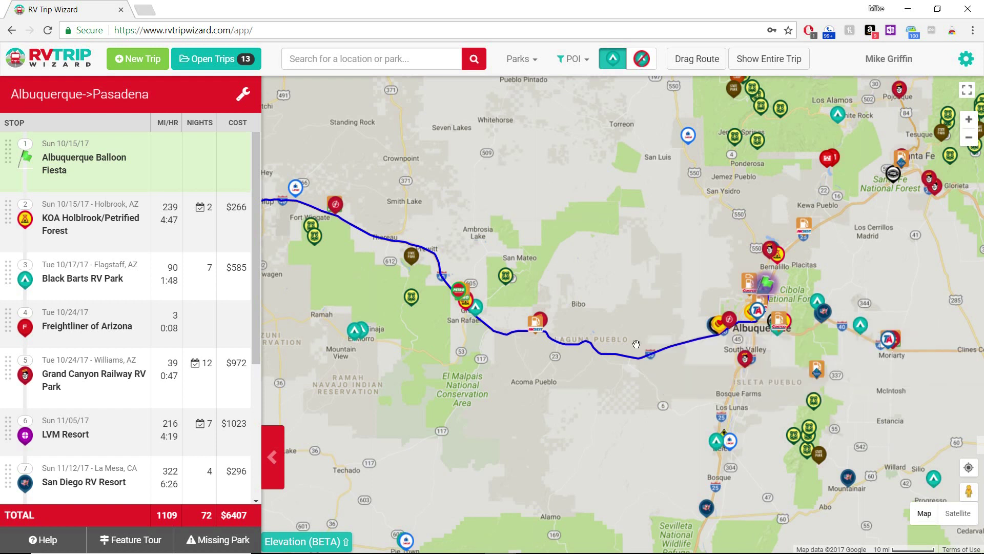
- Examine the trip's elevation profile around the Grand Canyon Railway RV Park stop, and close the profile
left_click(314, 542)
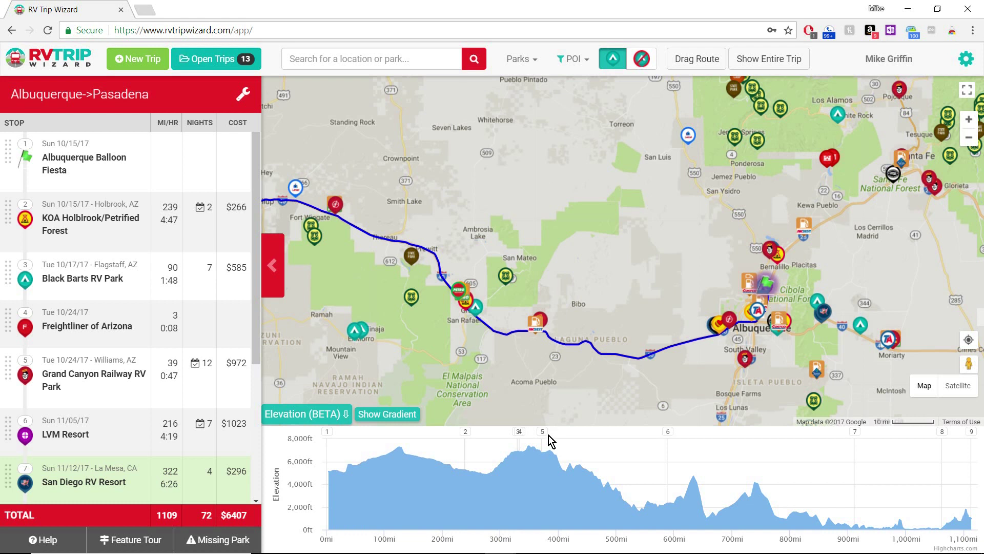
mouse_move(97, 398)
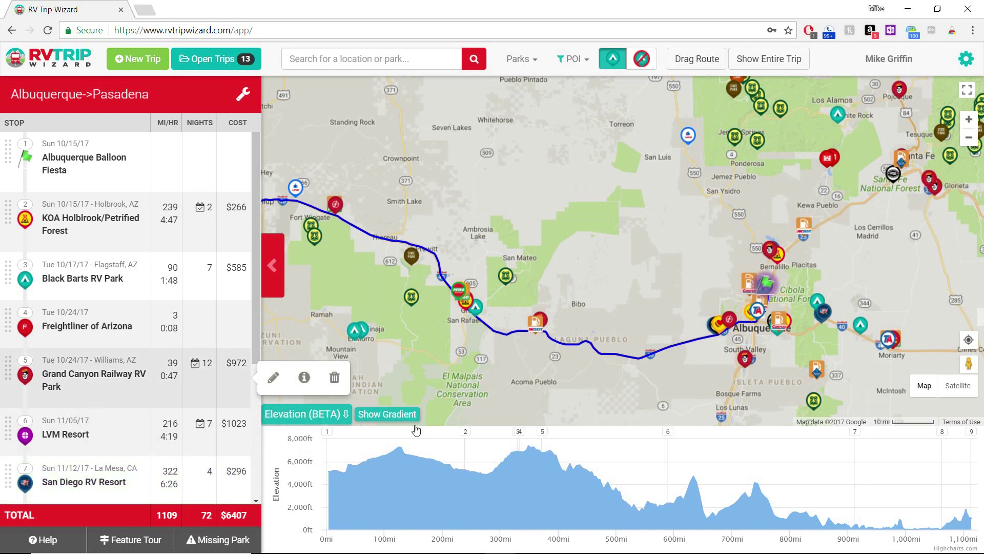
mouse_move(542, 435)
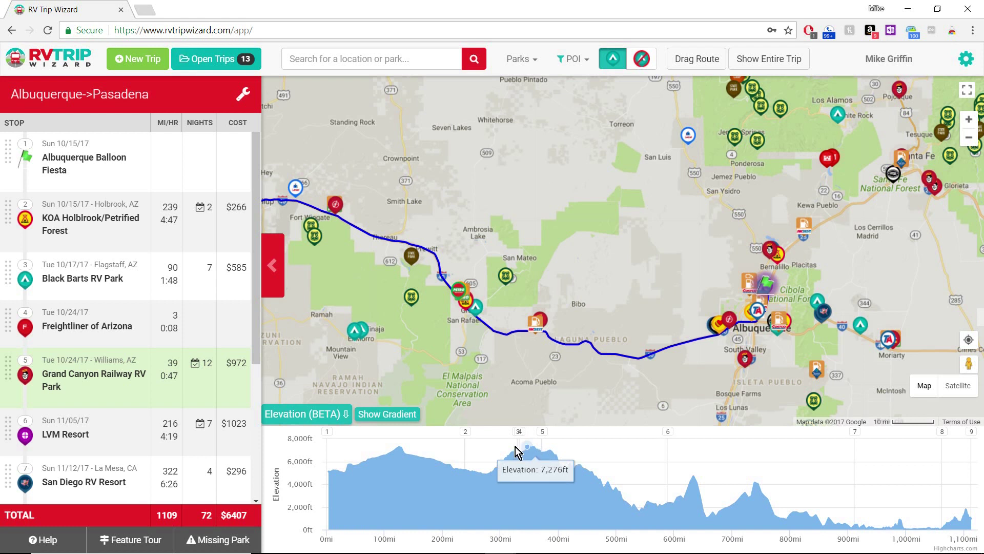
left_click(328, 414)
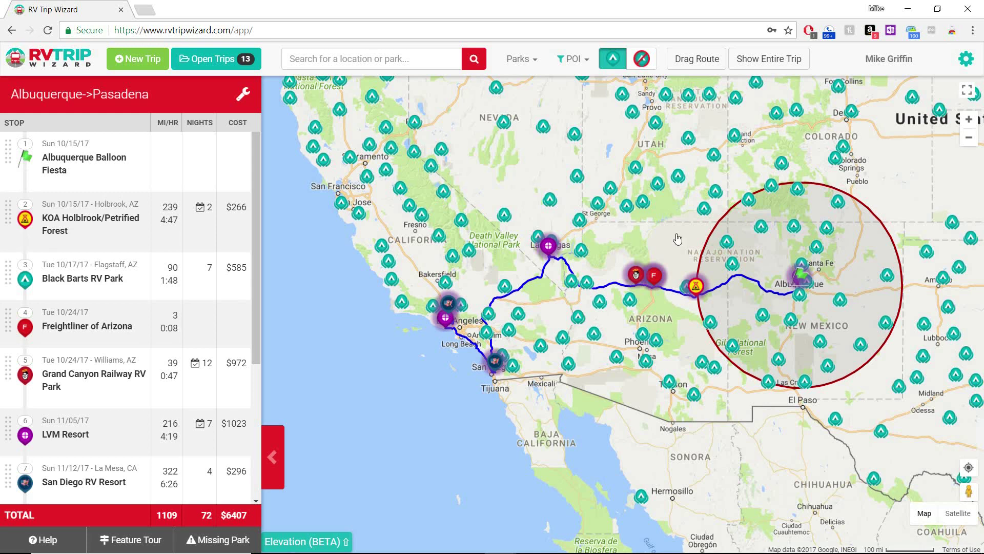
- Create a new trip named Branson with the start date 2/2/2018
left_click(159, 63)
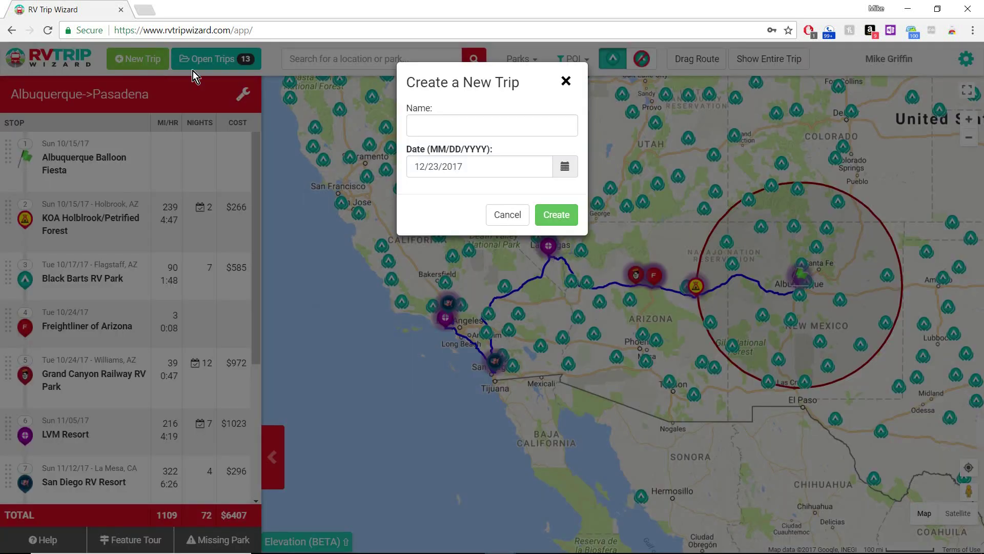
left_click(440, 129)
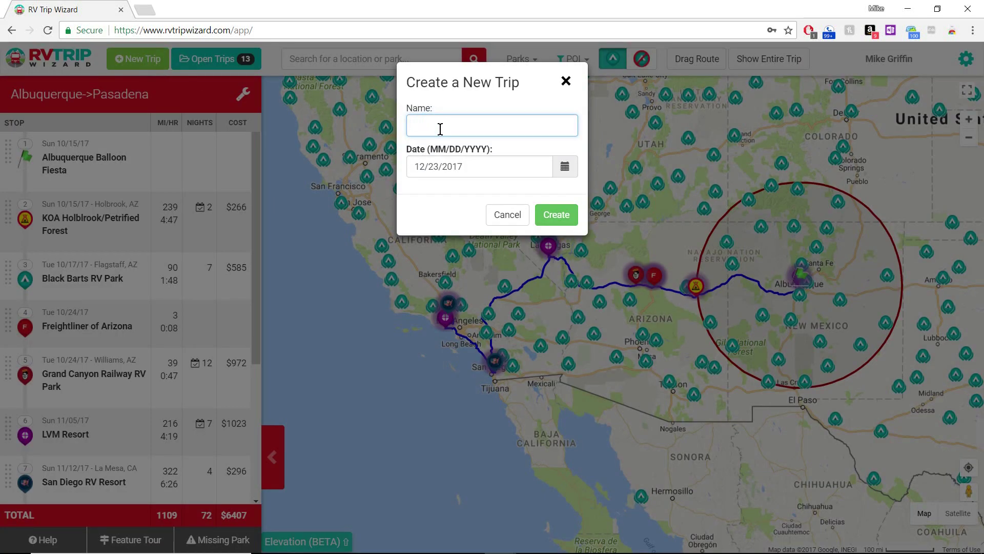
type("Branson")
left_click(451, 174)
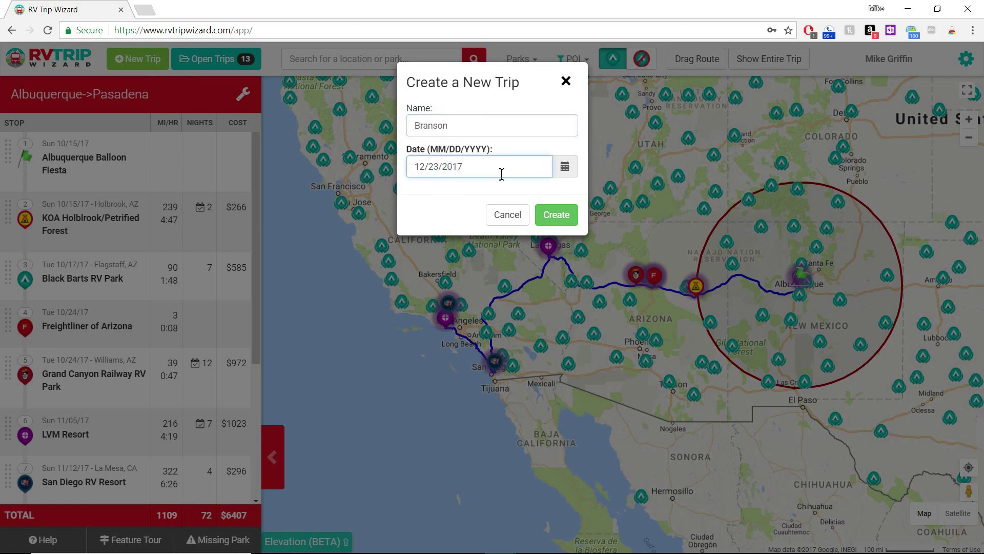
triple_click(487, 165)
type("2/2/2018")
left_click(561, 221)
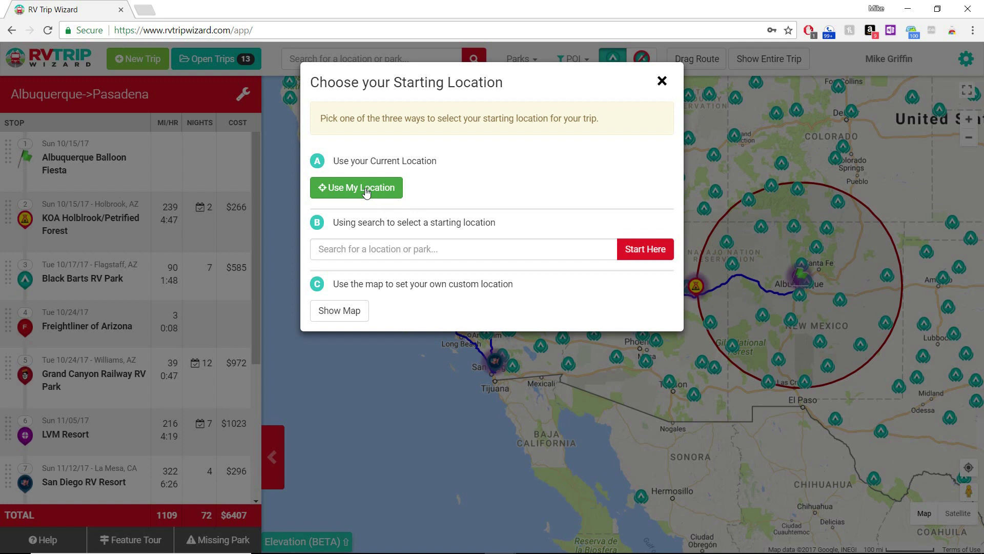
- Search for Nashville and set Nashville, TN, United States as the trip's starting location
left_click(392, 251)
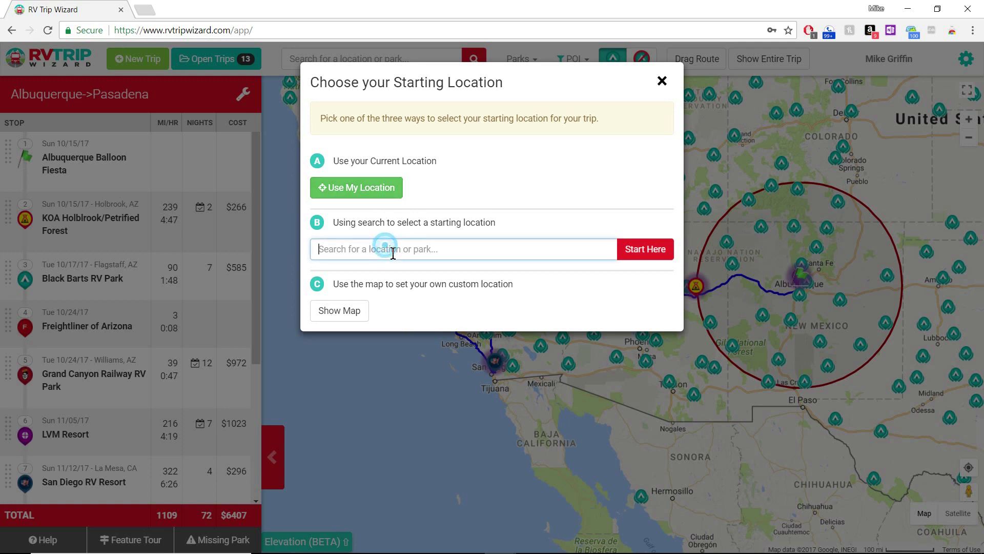
type("Nashville")
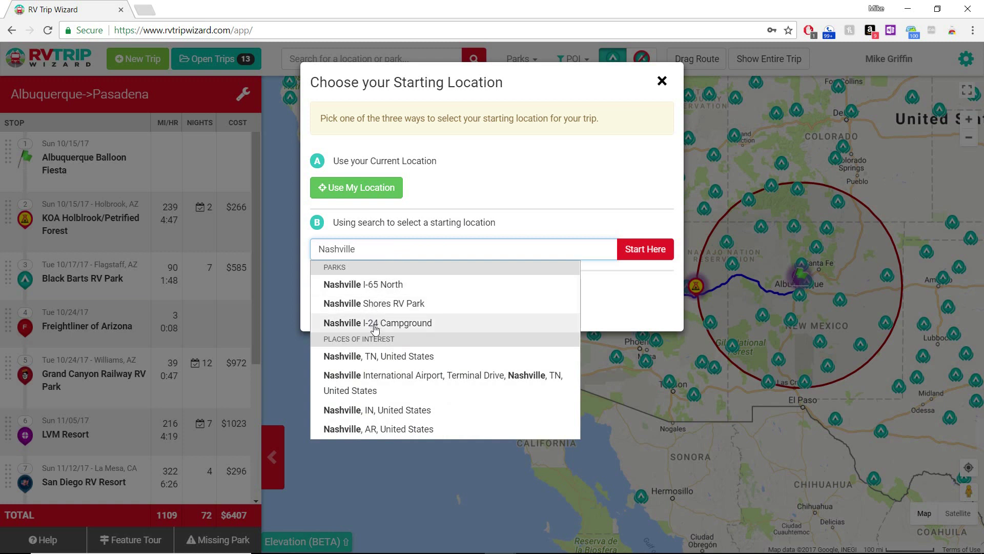
left_click(375, 361)
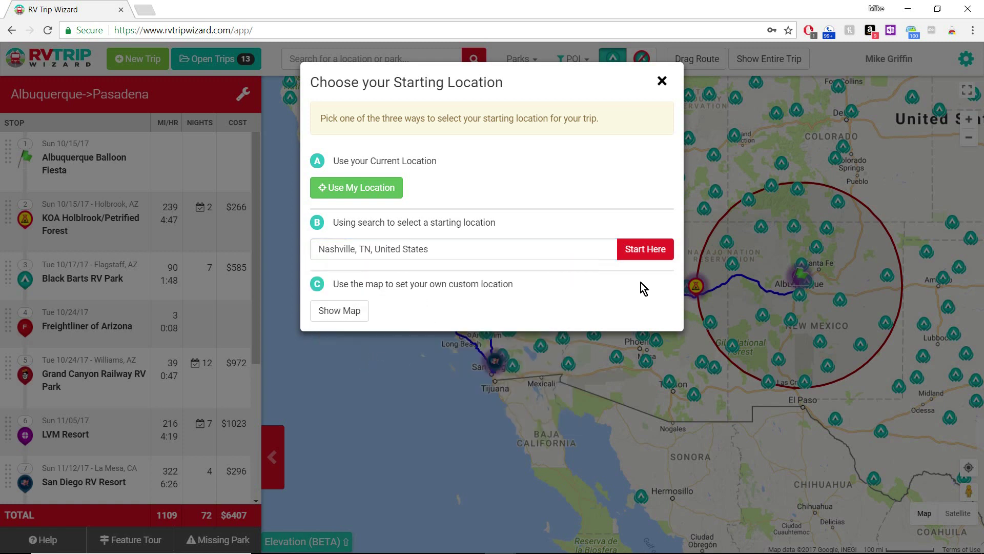
left_click(646, 254)
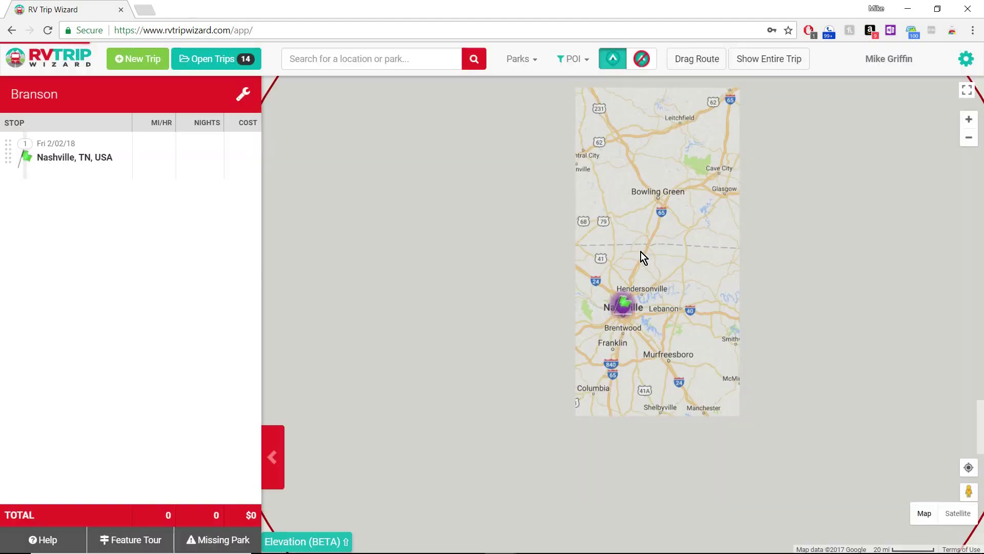
mouse_move(645, 255)
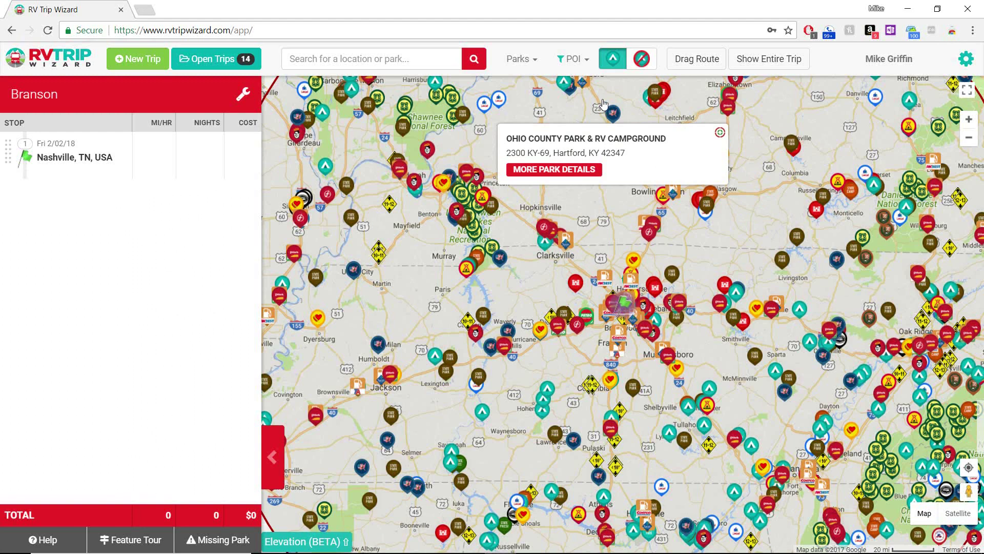
- Remove the Fuel filter from the points of interest, save the filters, and hide the RV parks on the map
left_click(580, 60)
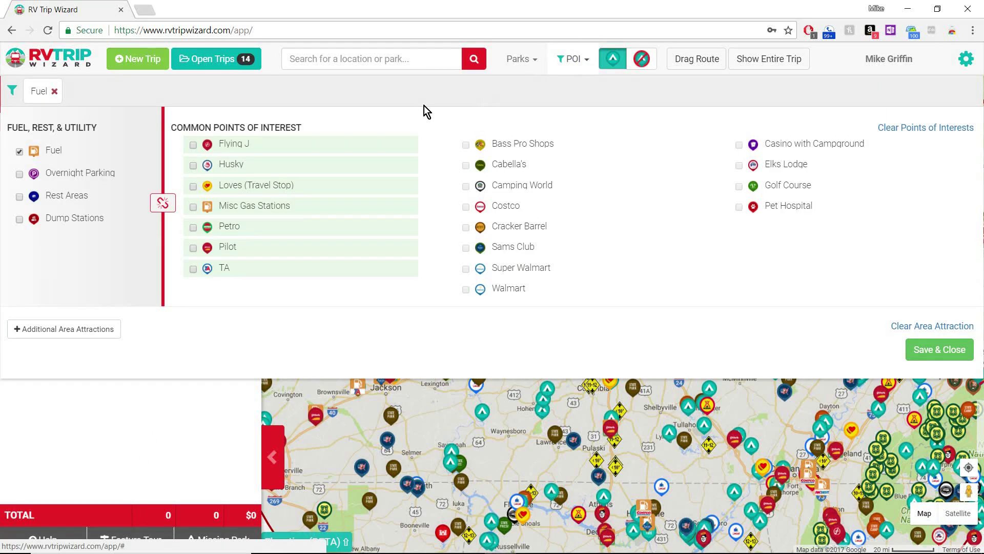
left_click(19, 154)
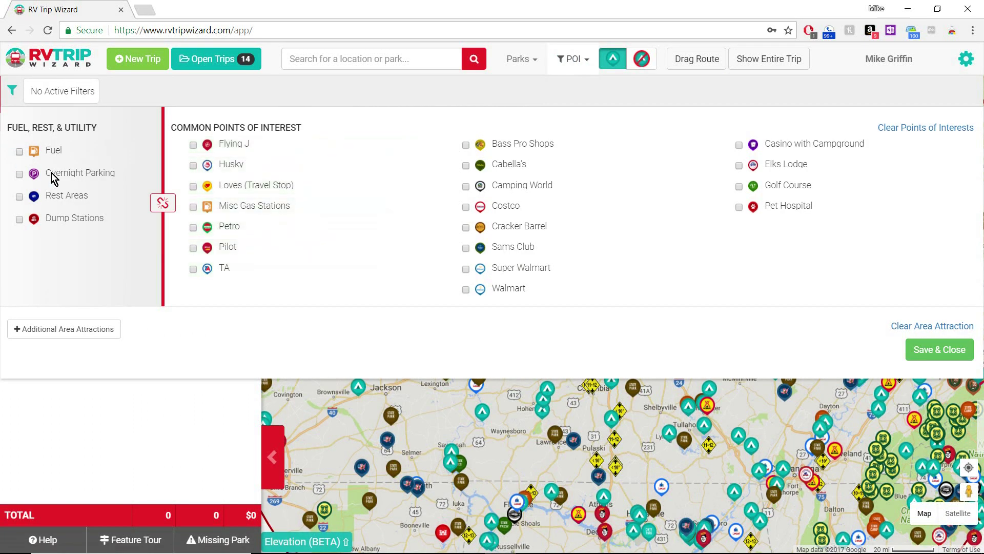
left_click(940, 350)
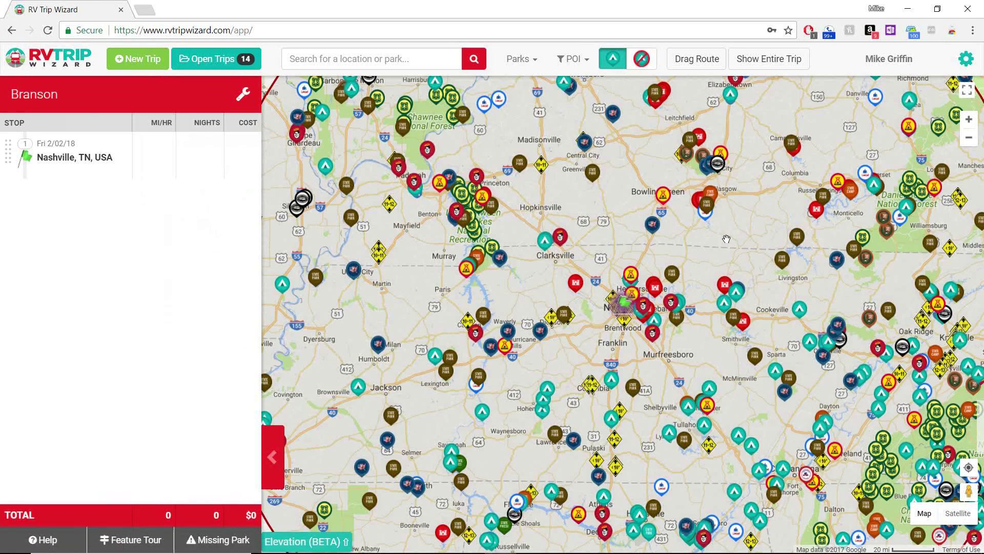
left_click(647, 61)
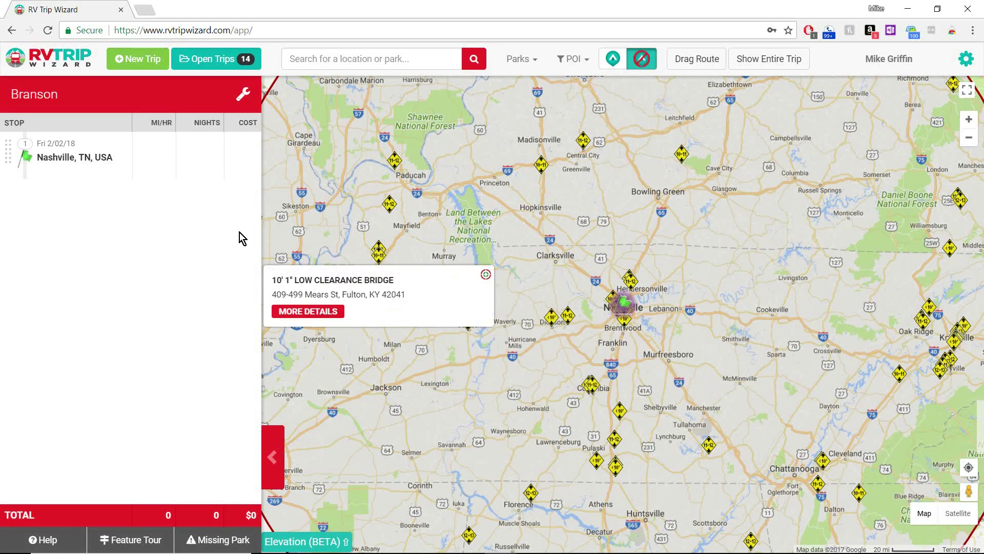
- Search for Branson, MO and choose the Branson, MO, United States place result
mouse_move(94, 171)
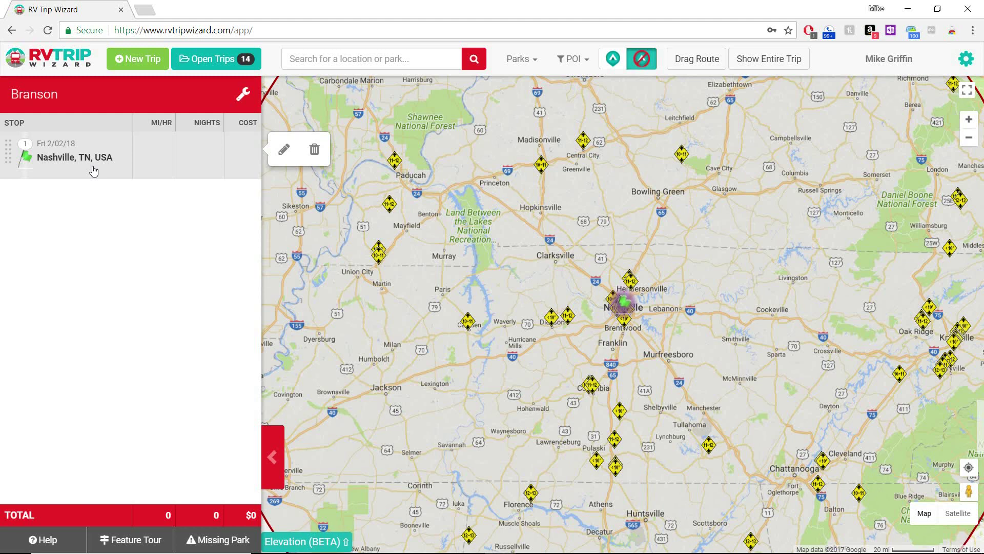
left_click(326, 60)
type("B")
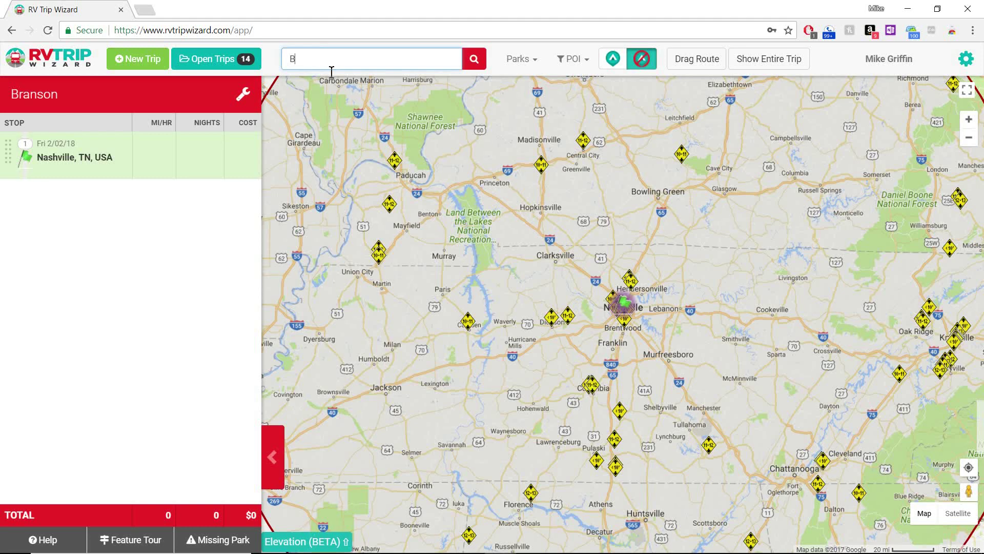
type("ranson, MO")
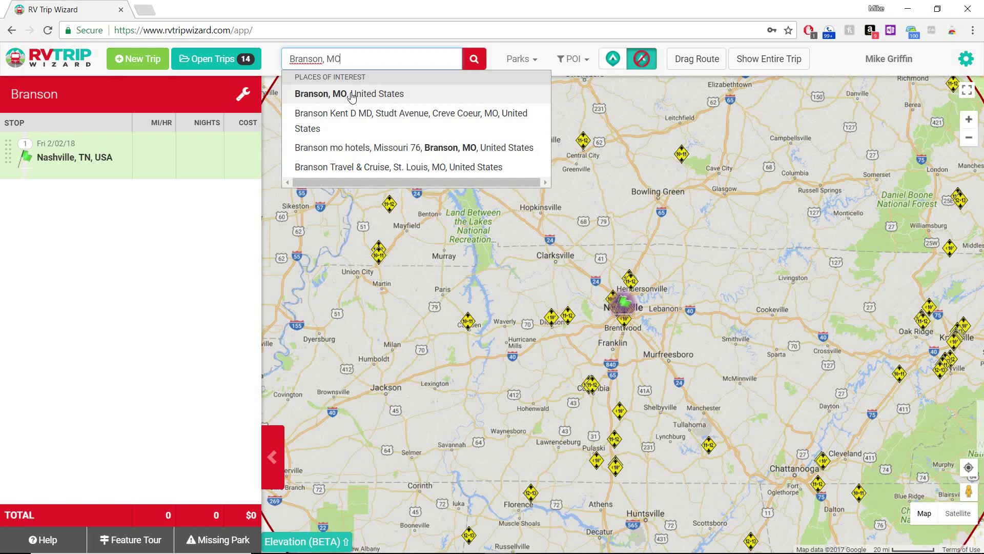
left_click(352, 95)
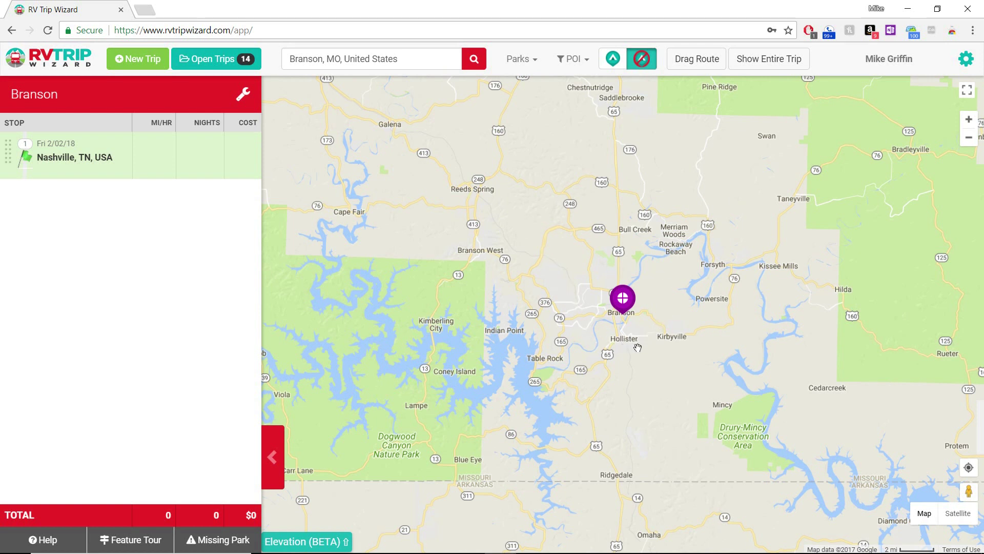
- Add Branson to the trip as a custom stop with 4 nights, placed after the last stop
left_click(630, 308)
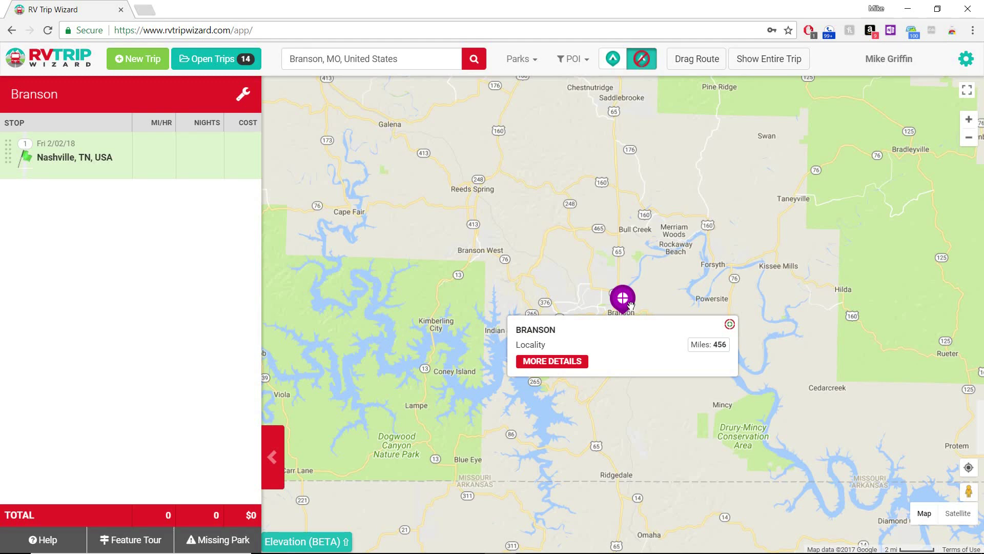
left_click(580, 362)
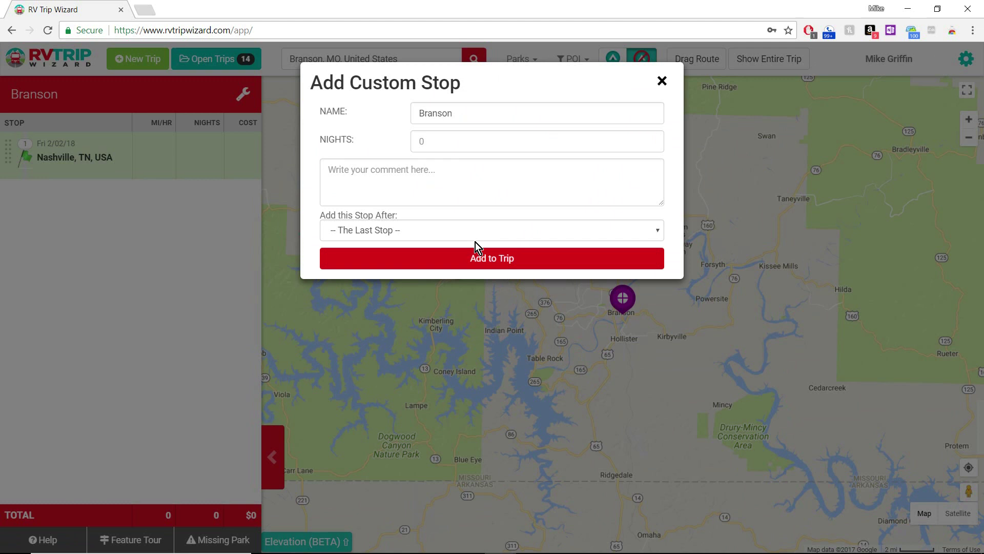
left_click(456, 148)
type("4")
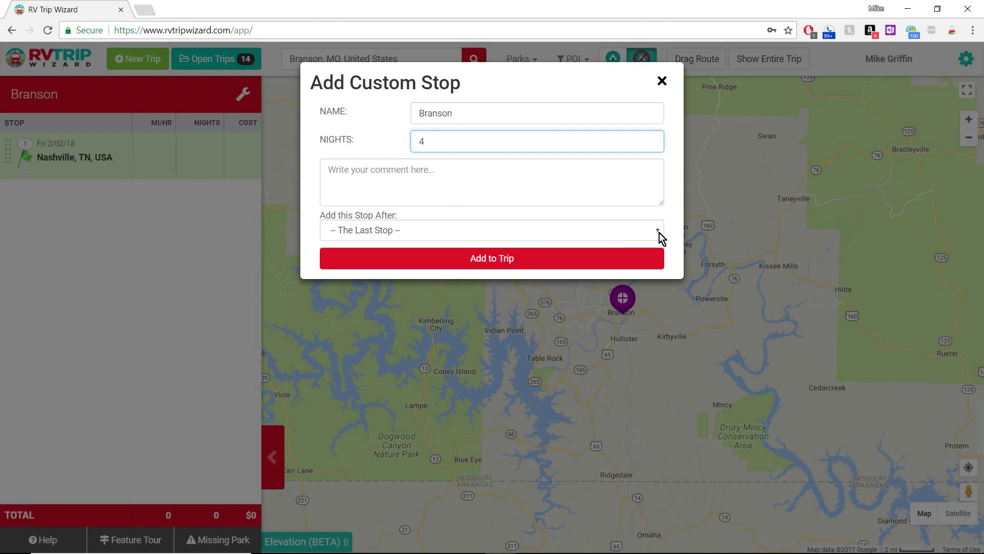
left_click(532, 266)
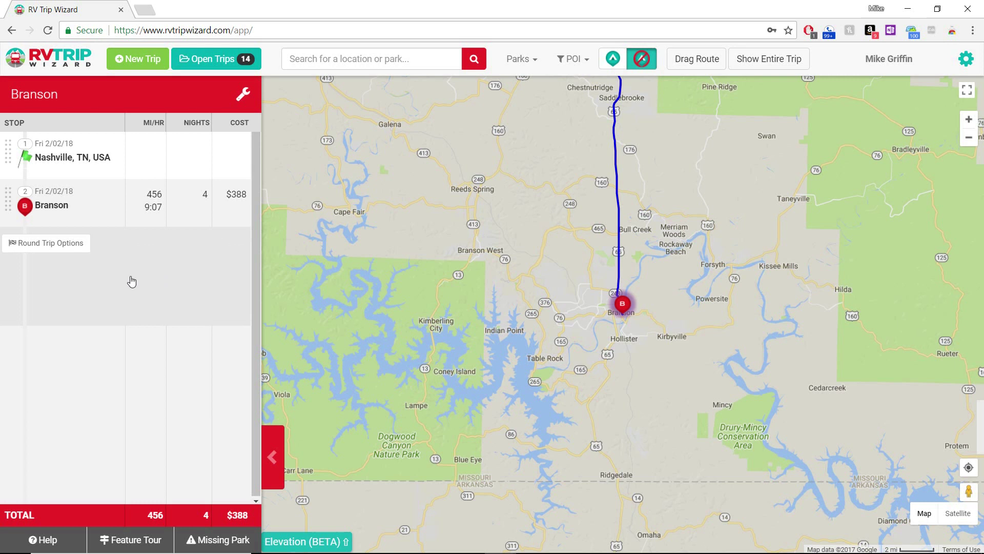
- Show the entire trip on the map and center the distance radius circle on the Nashville stop
mouse_move(127, 210)
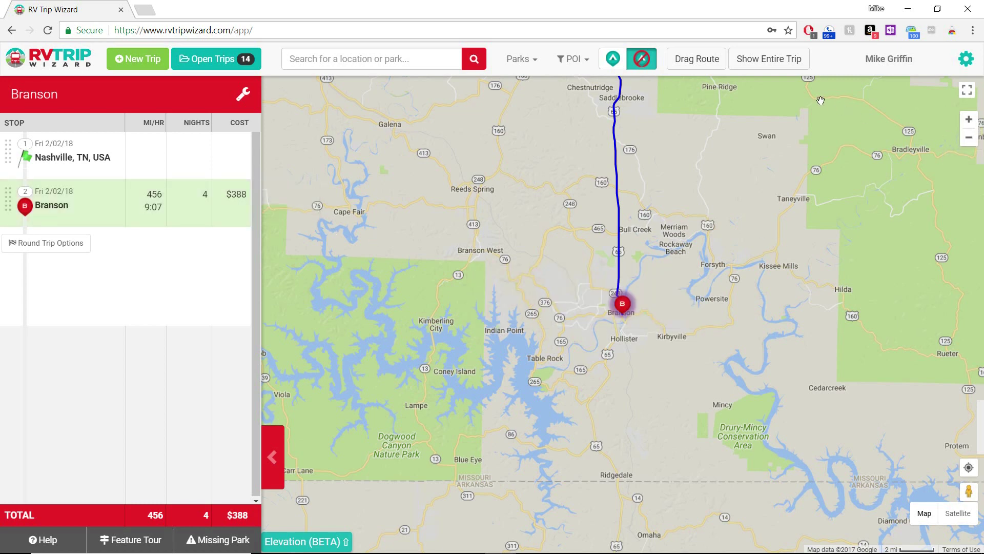
left_click(792, 61)
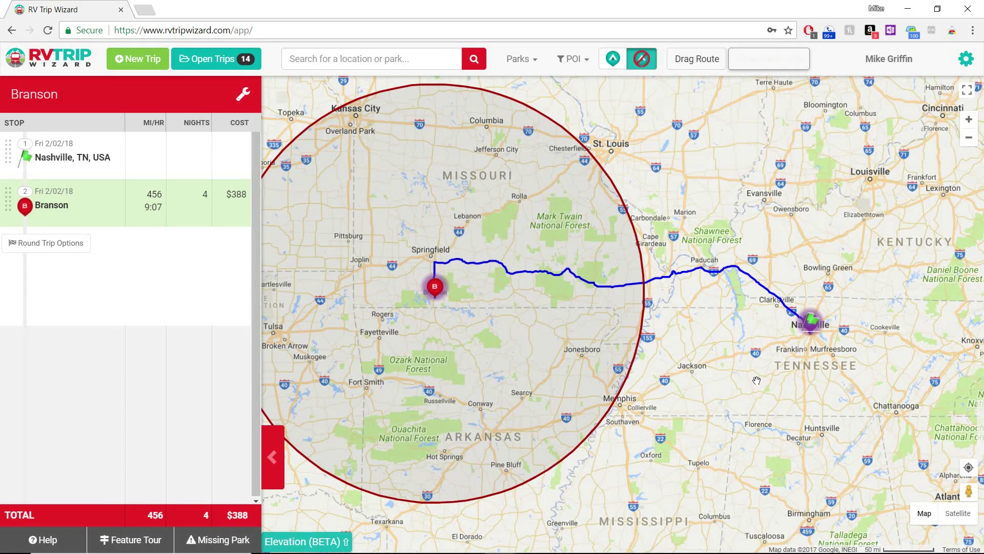
left_click(820, 332)
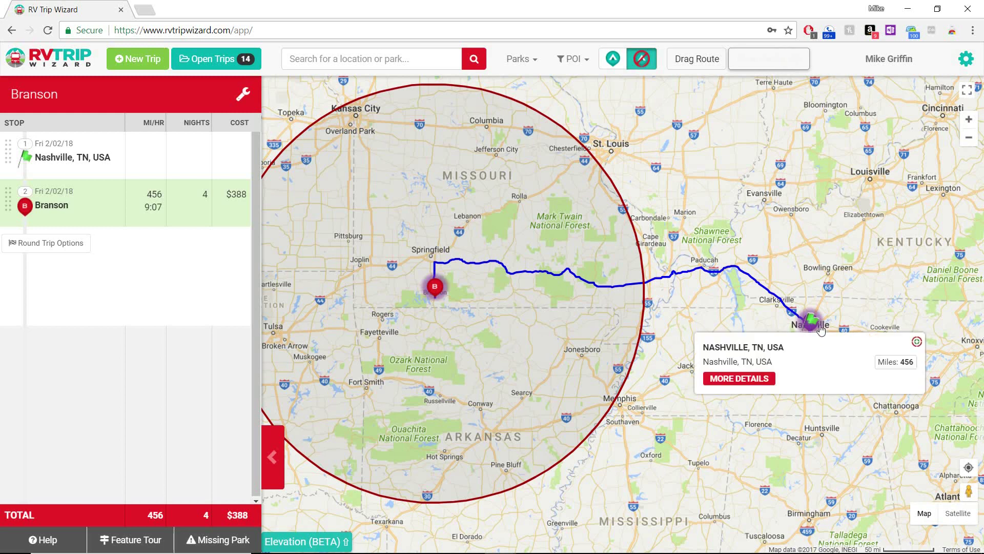
mouse_move(435, 297)
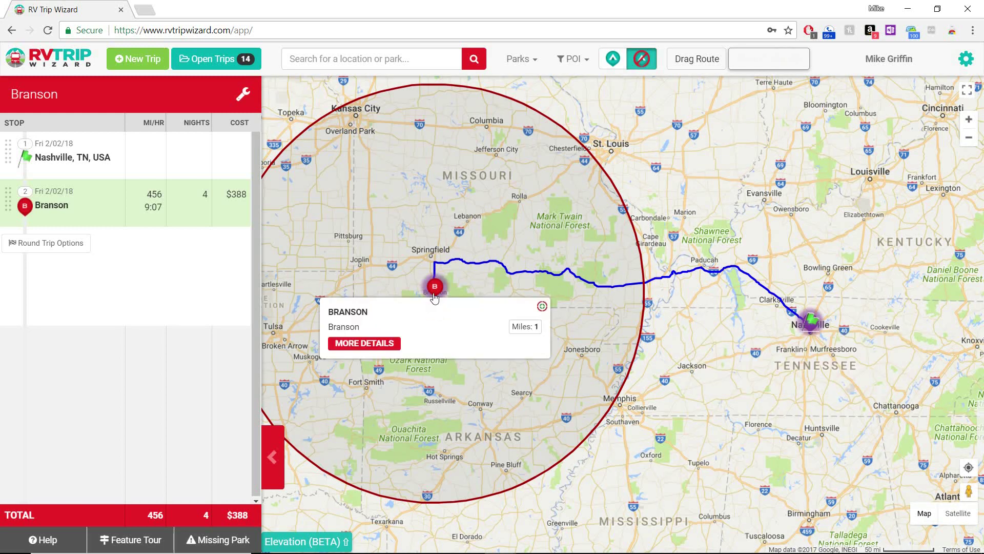
mouse_move(815, 328)
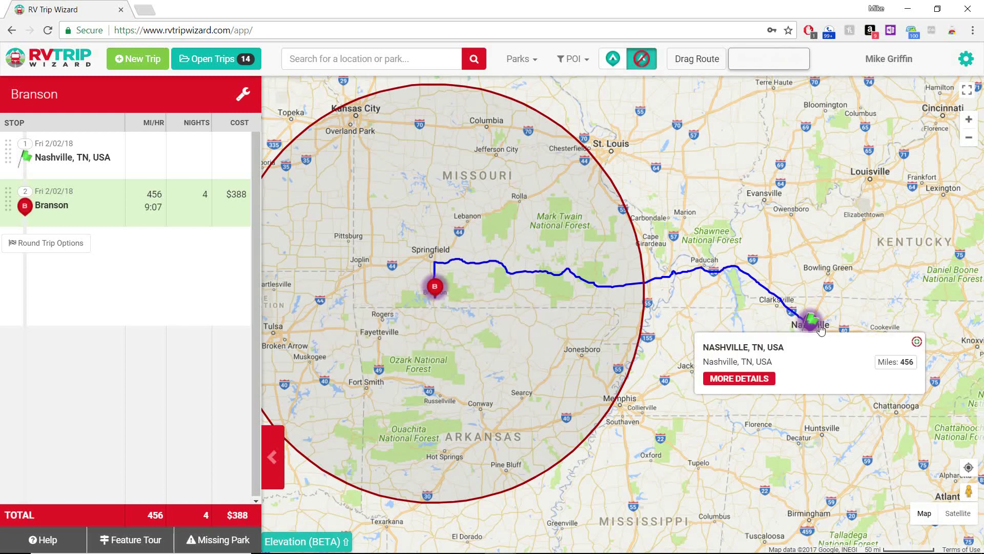
left_click(917, 342)
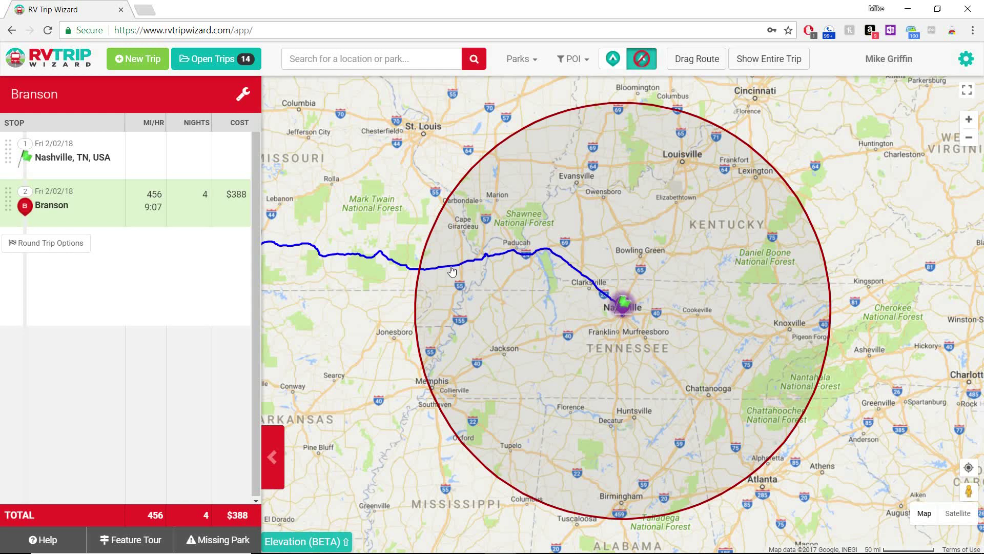
- Show the RV parks where the radius circle crosses the route near Poplar Bluff, and preview Camelot RV Campground
left_click_drag(459, 285, 578, 292)
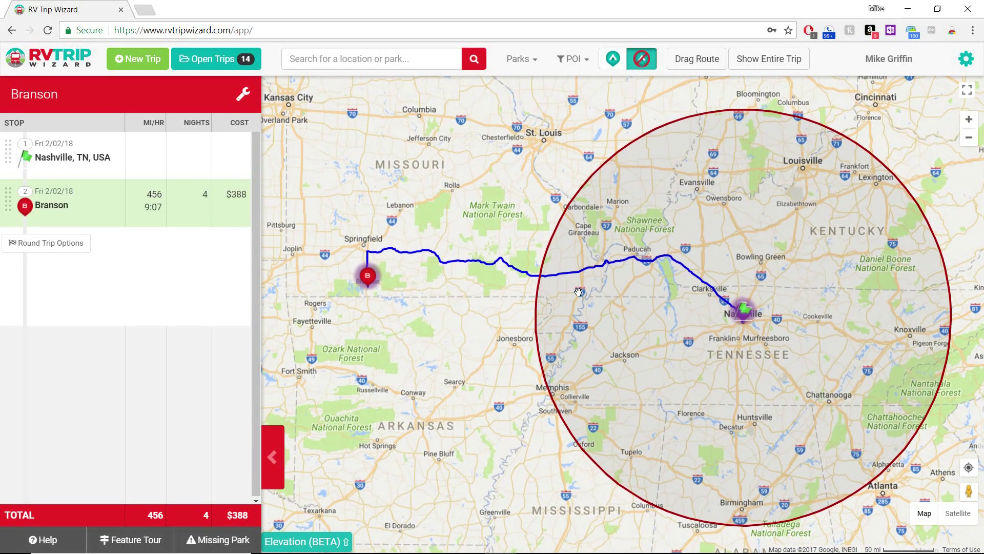
mouse_move(532, 282)
left_click(971, 121)
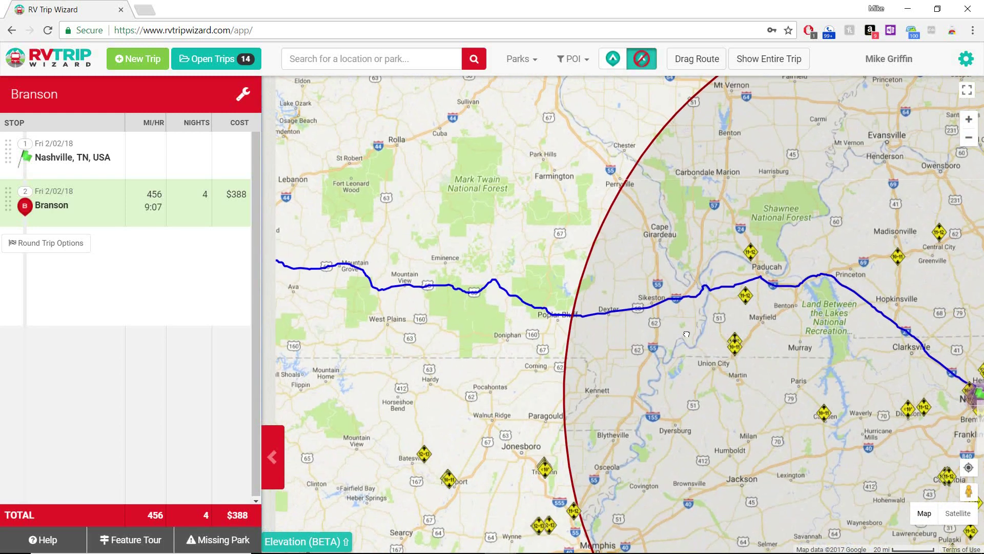
left_click(969, 120)
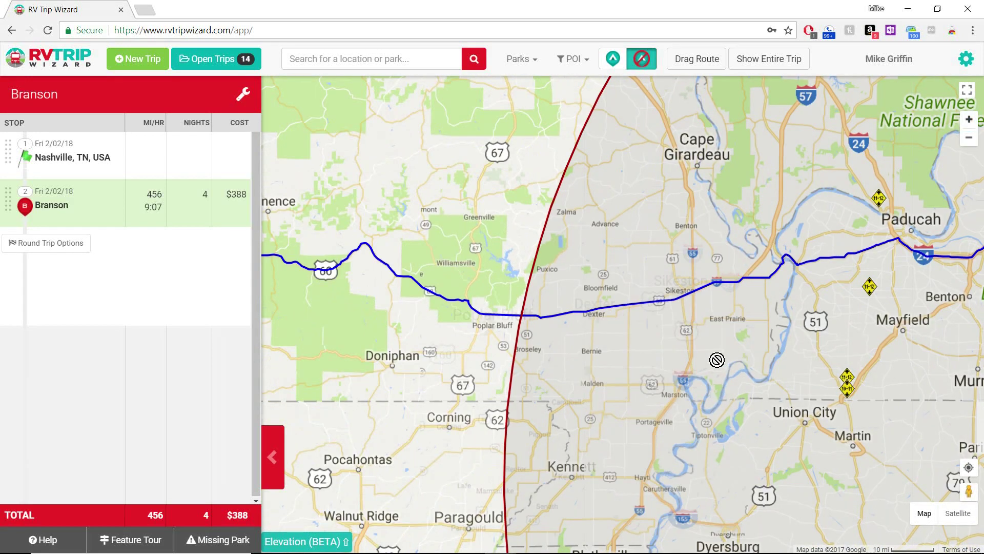
left_click_drag(622, 346, 680, 340)
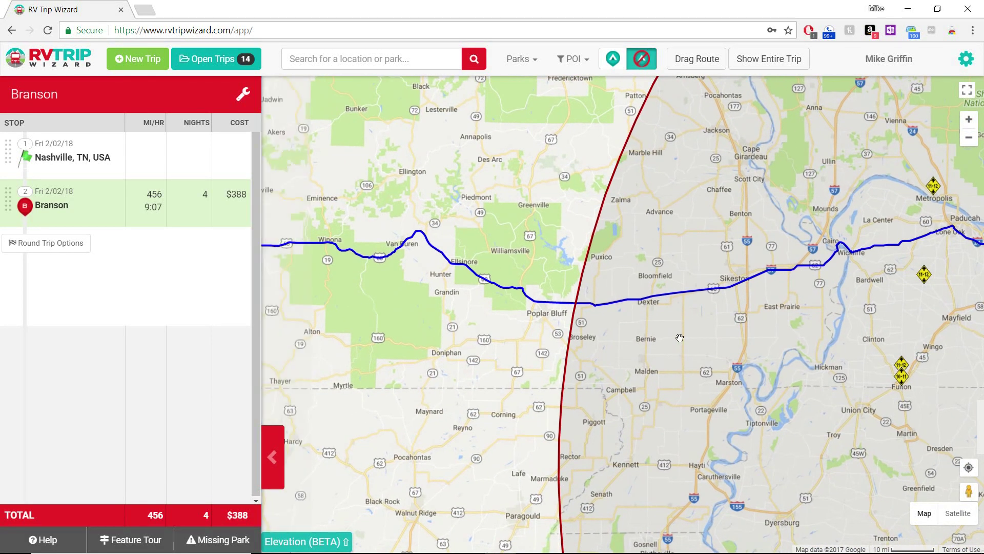
left_click(621, 65)
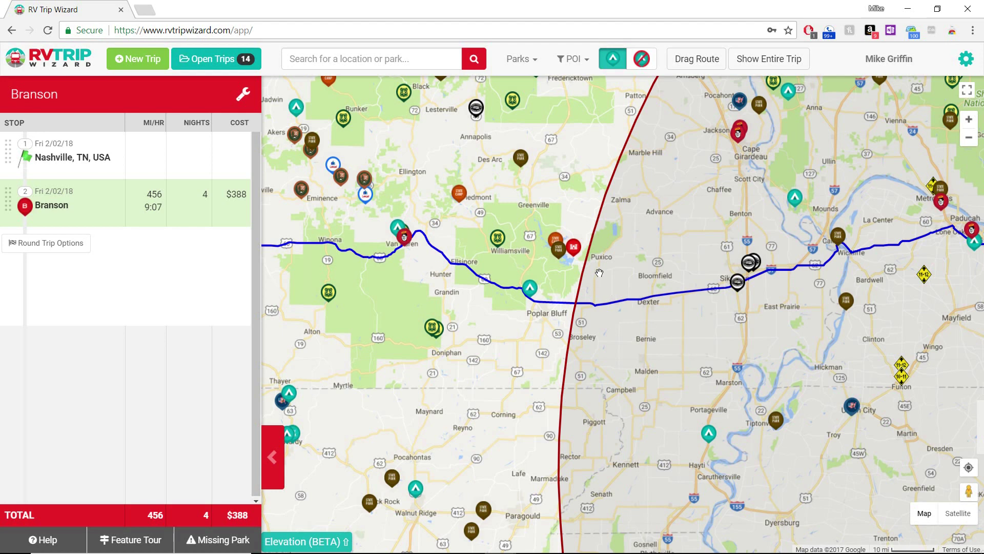
left_click(579, 248)
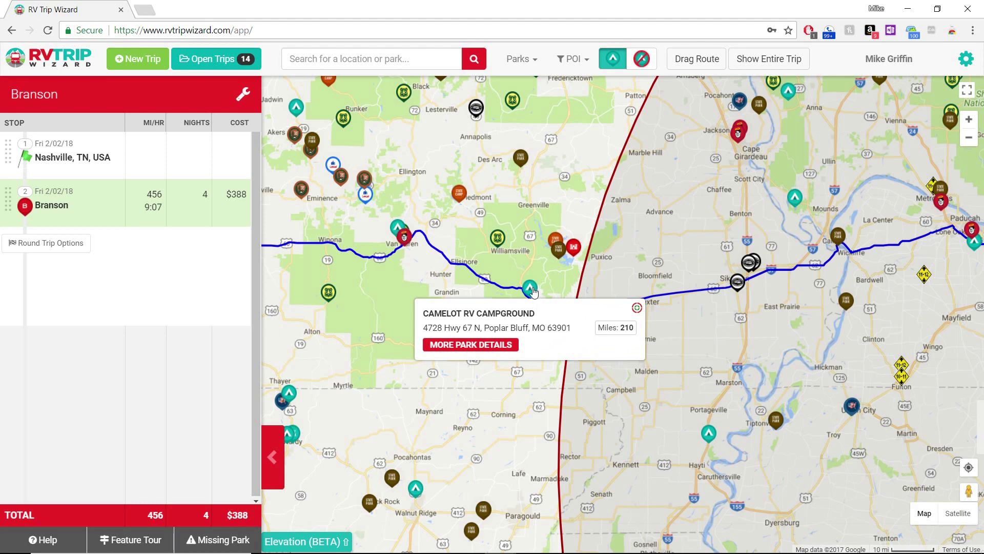
- Add Camelot RV Campground to the trip after Nashville with 1 night and a camping total of $45
left_click(500, 352)
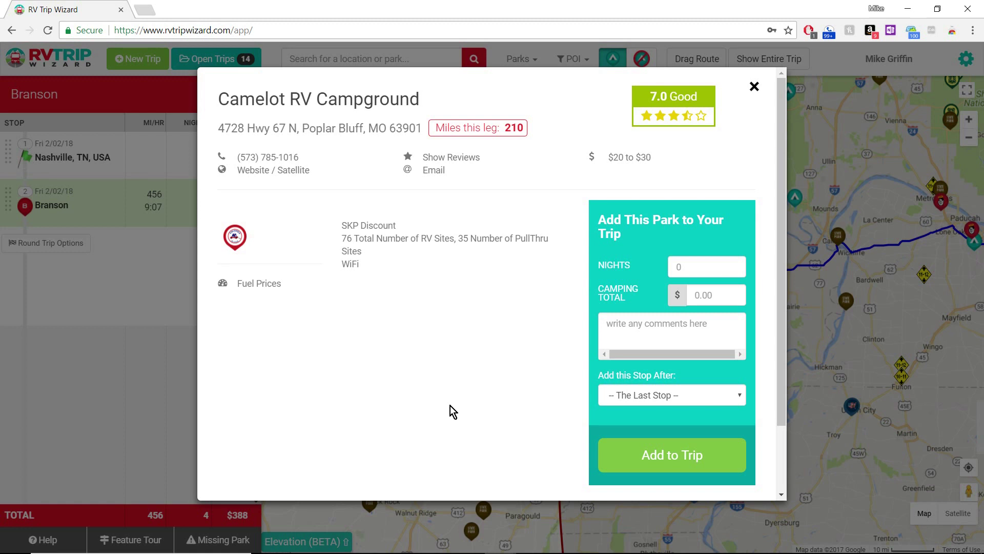
left_click(690, 275)
type("1")
left_click(736, 396)
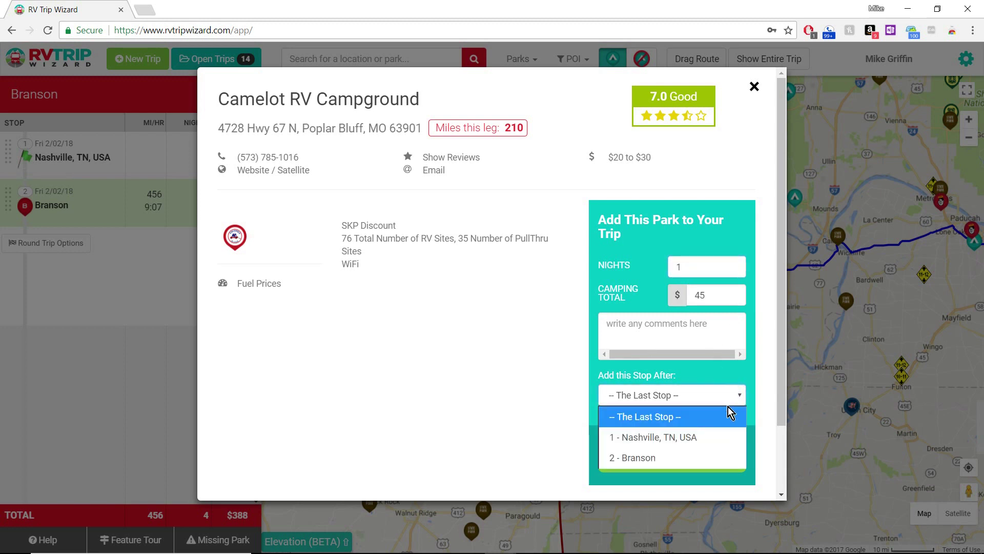
left_click(709, 438)
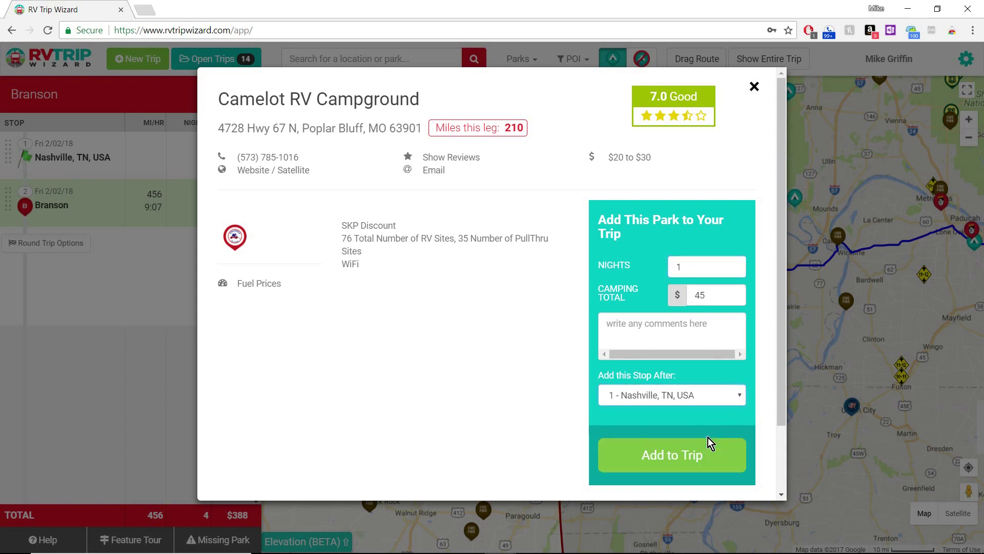
left_click(690, 458)
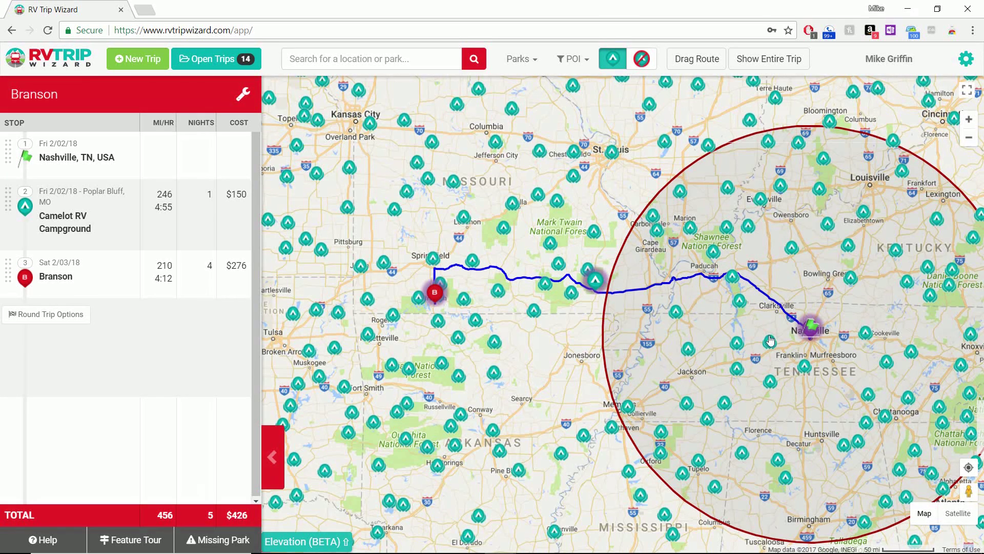
- Review the updated route without parks, and show the RV parks around Branson to preview America's Best Campground
left_click(643, 60)
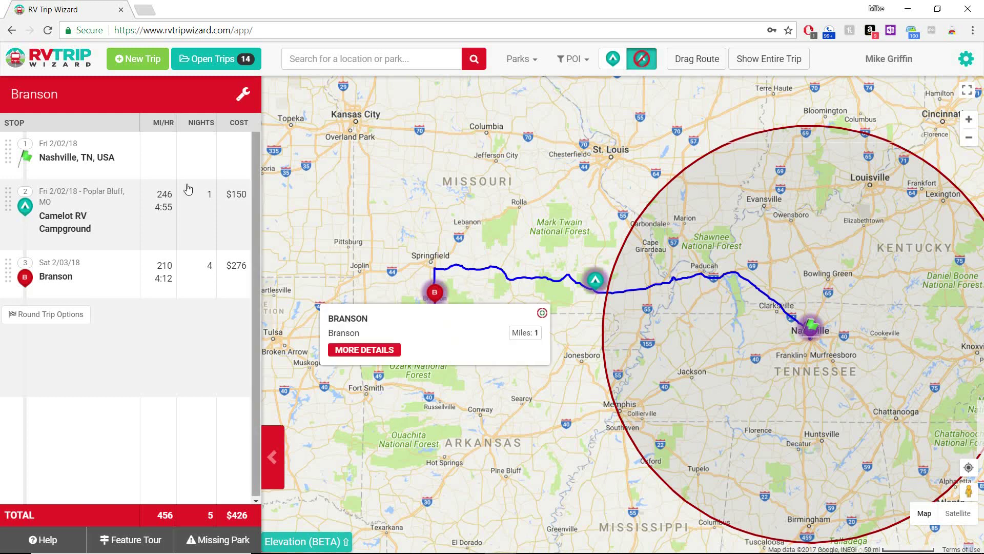
mouse_move(129, 227)
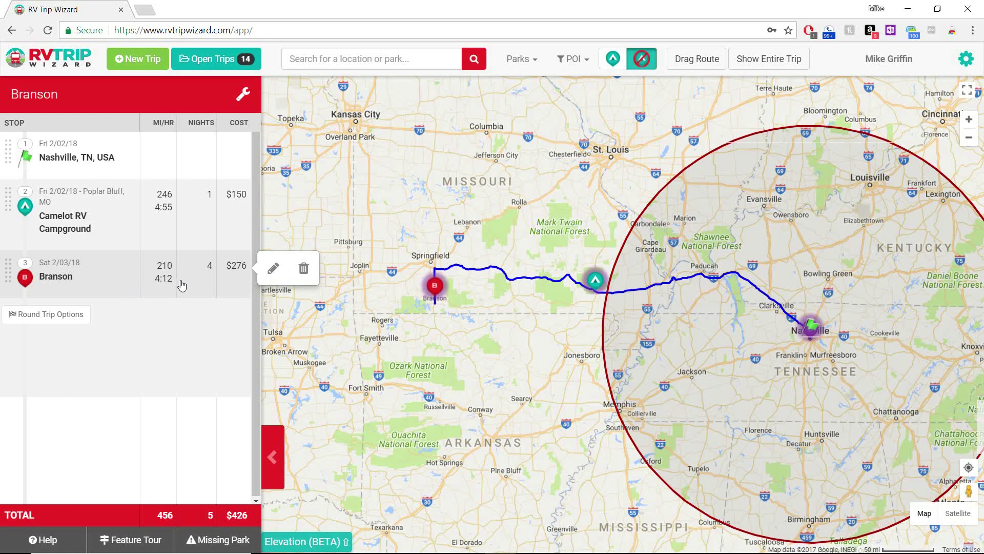
mouse_move(413, 342)
left_mouse_down()
mouse_move(630, 354)
mouse_move(612, 354)
left_mouse_up()
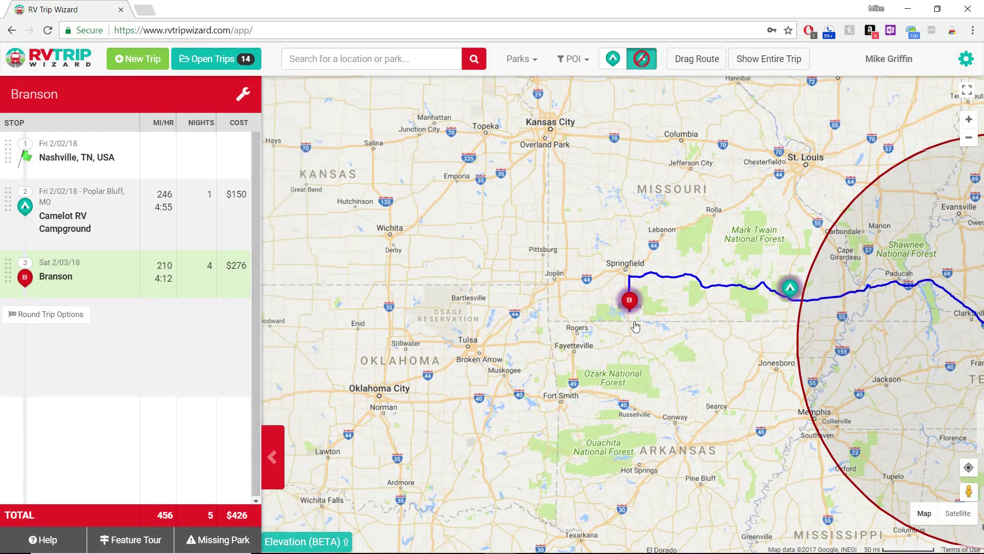
left_click(969, 120)
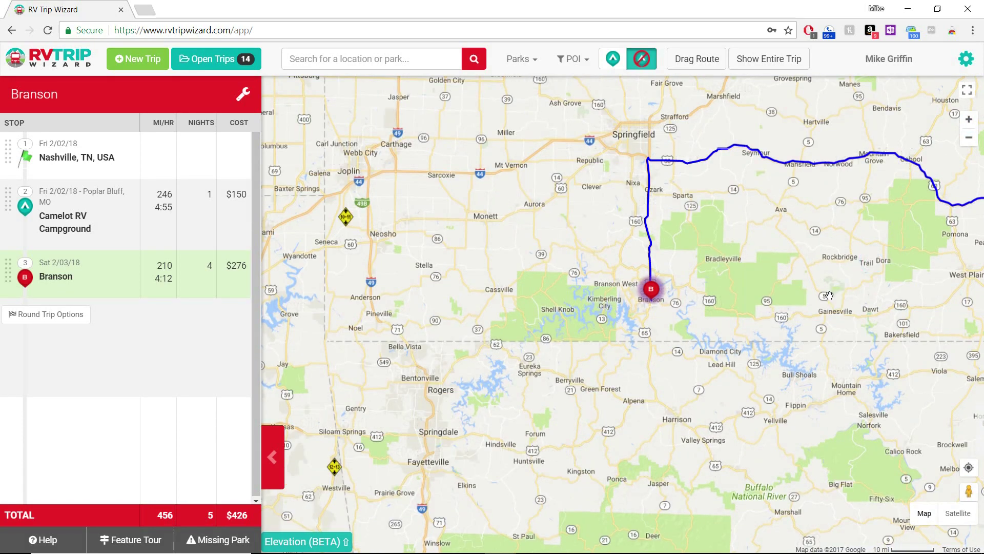
left_click_drag(847, 267, 771, 294)
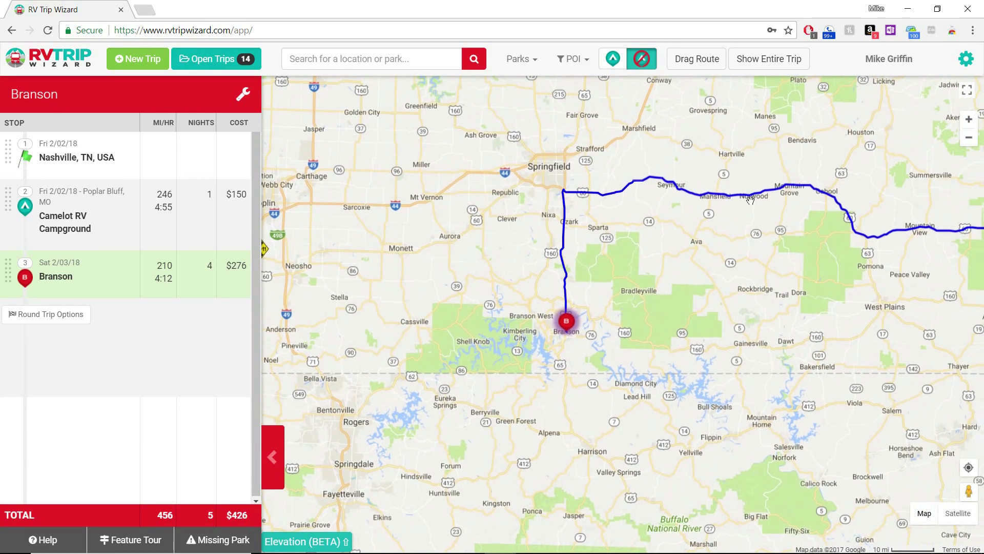
left_click(614, 58)
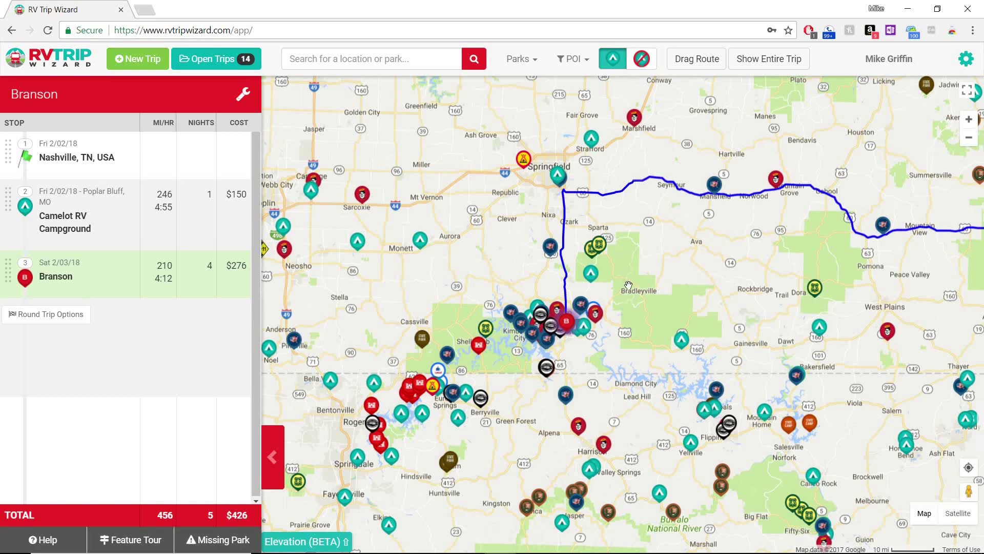
left_click(590, 317)
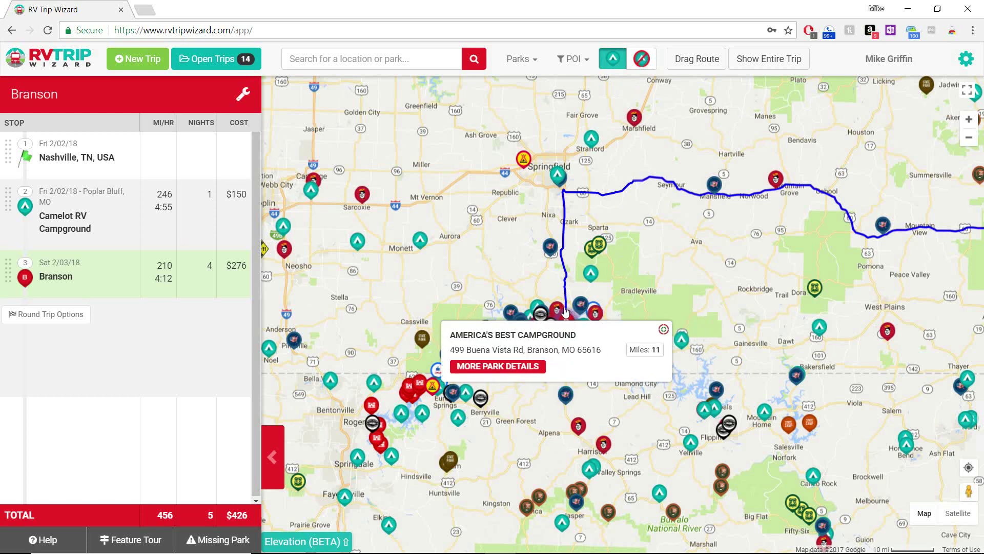
- Open the full park details of America's Best Campground near Branson
mouse_move(563, 311)
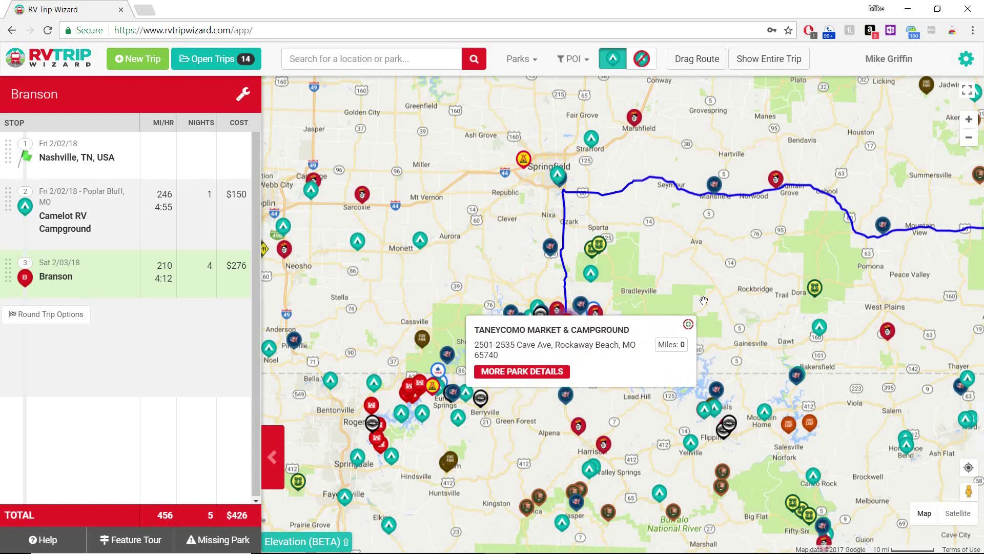
left_click(969, 119)
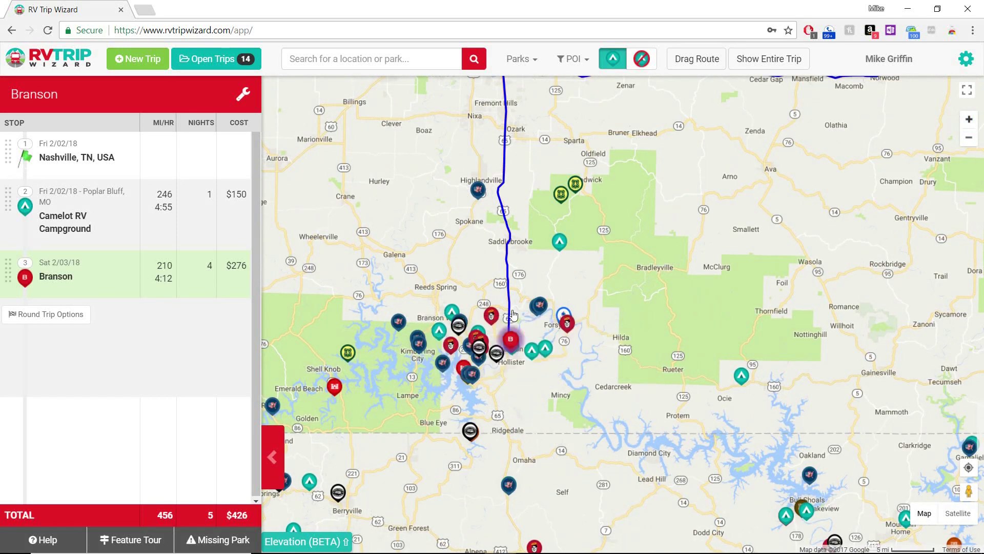
mouse_move(502, 316)
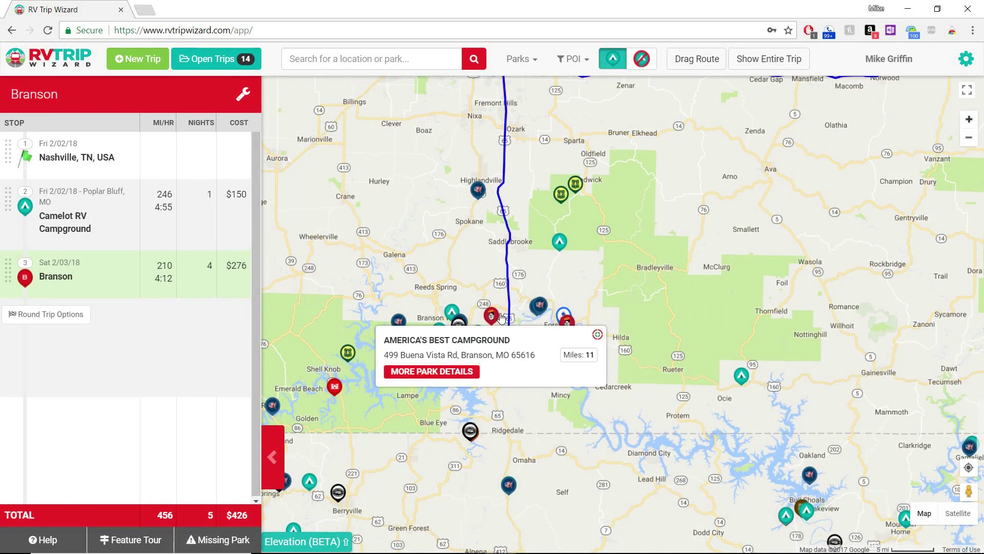
left_click(470, 373)
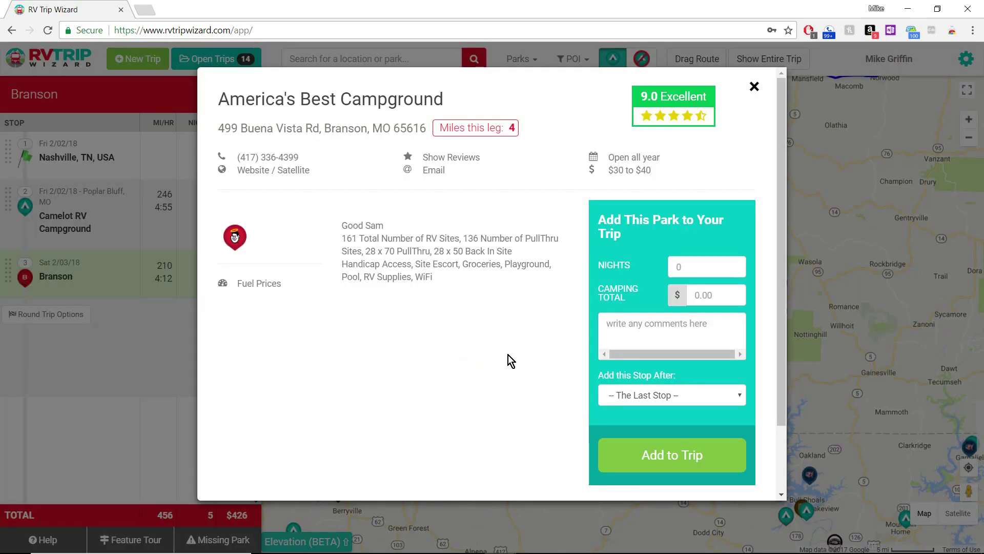
- Add America's Best Campground to the trip after the last stop with 4 nights and a camping total of $180
left_click(708, 273)
type("4")
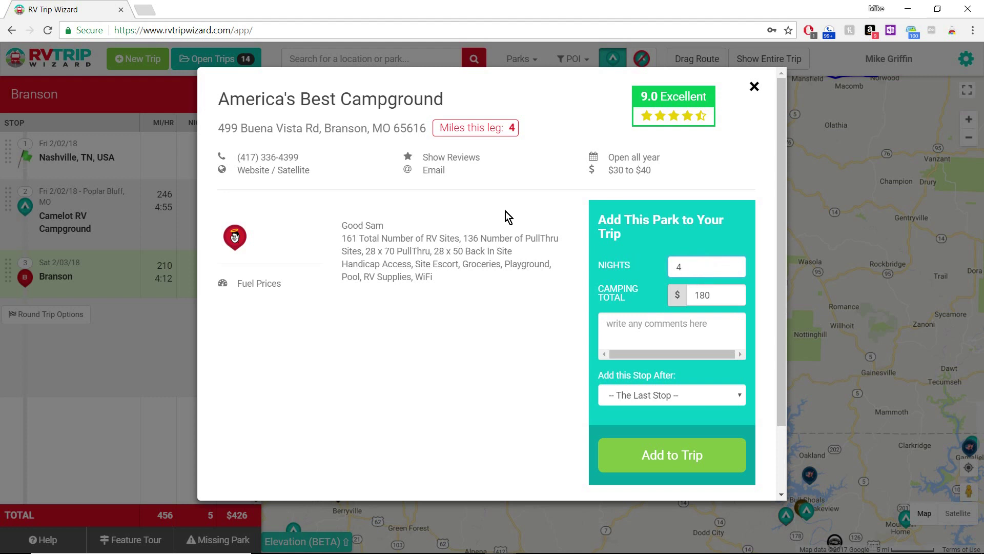
left_click(743, 398)
left_click(716, 458)
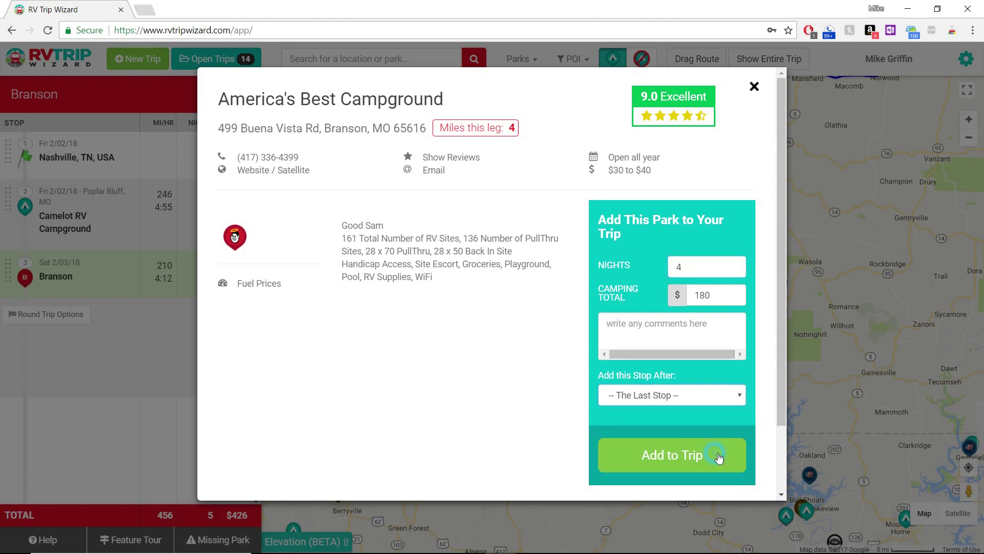
left_click(708, 465)
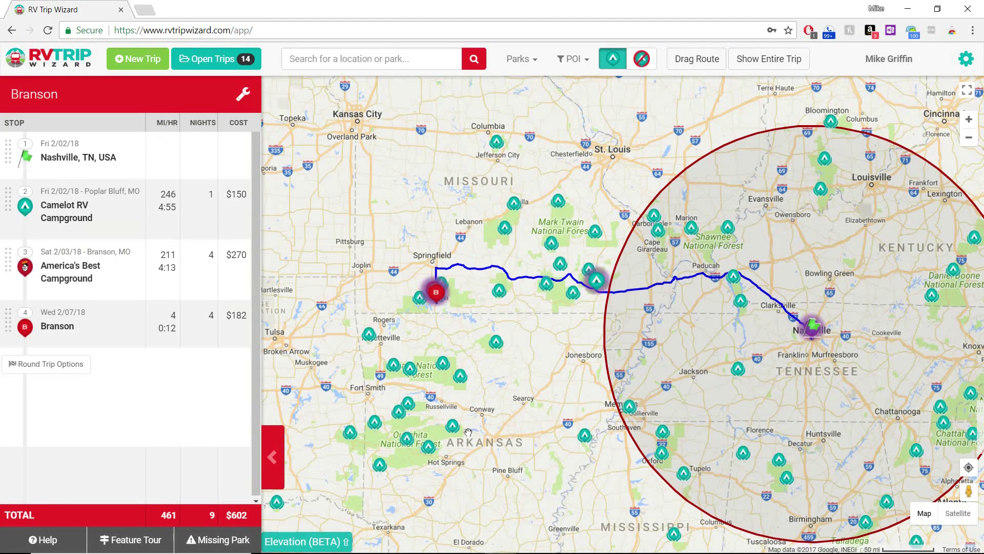
- Delete the generic Branson stop from the trip and hide the RV parks on the map
mouse_move(132, 330)
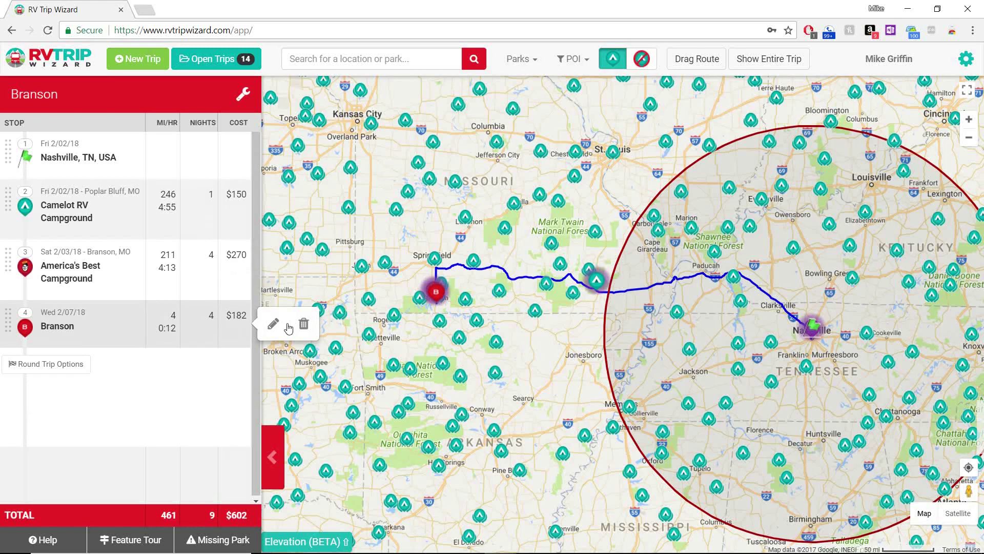
left_click(304, 324)
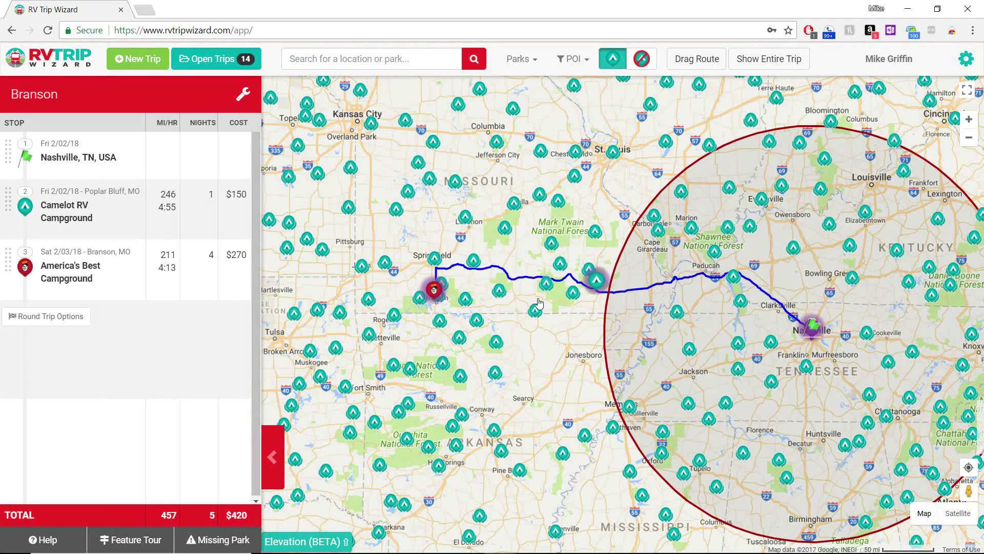
left_click(649, 64)
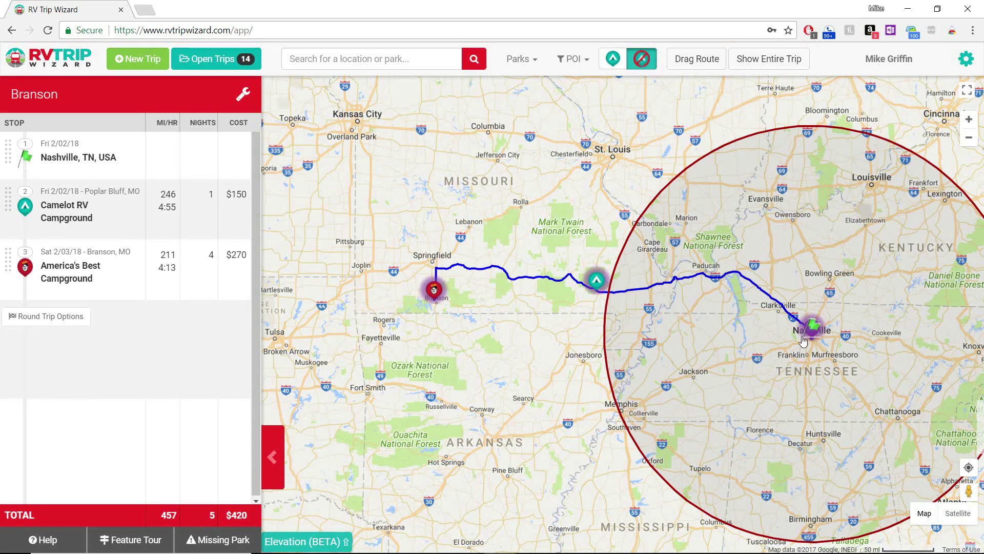
- Review the Camelot RV Campground and America's Best Campground stops in the itinerary and on the map
mouse_move(185, 222)
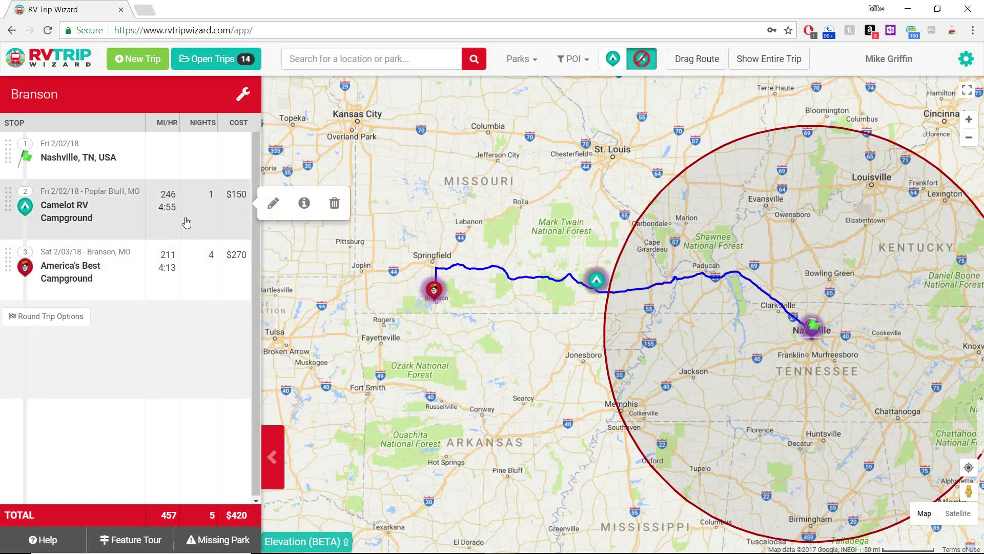
left_click(597, 277)
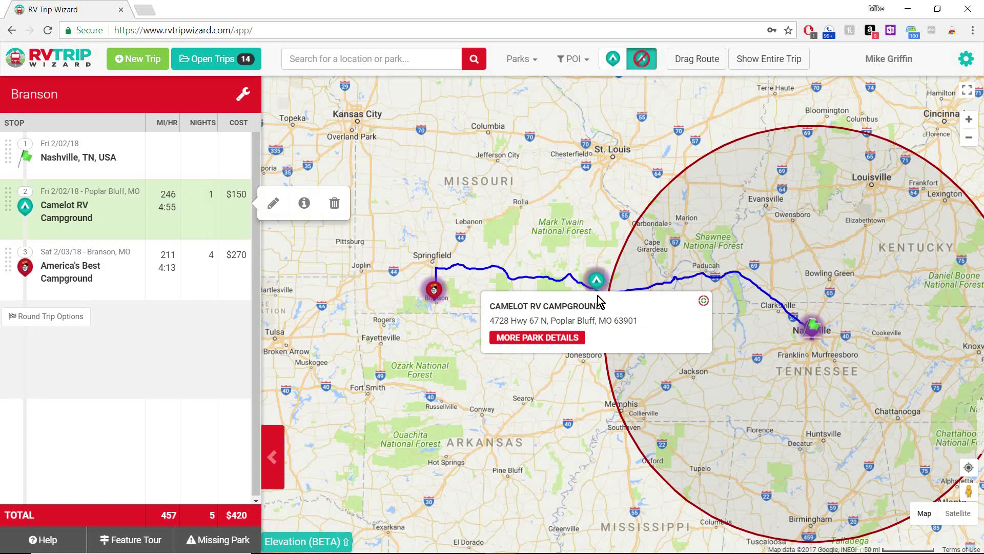
mouse_move(226, 286)
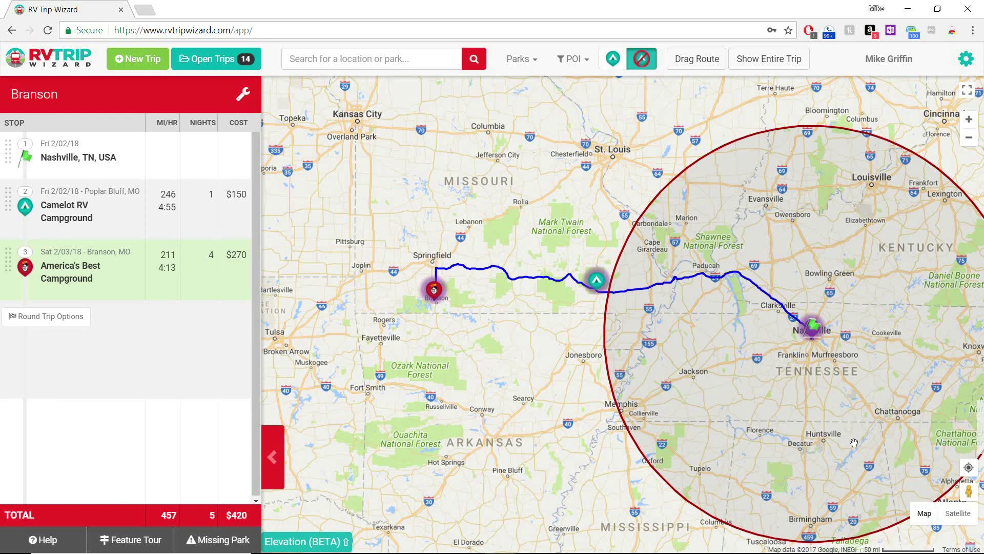
mouse_move(922, 507)
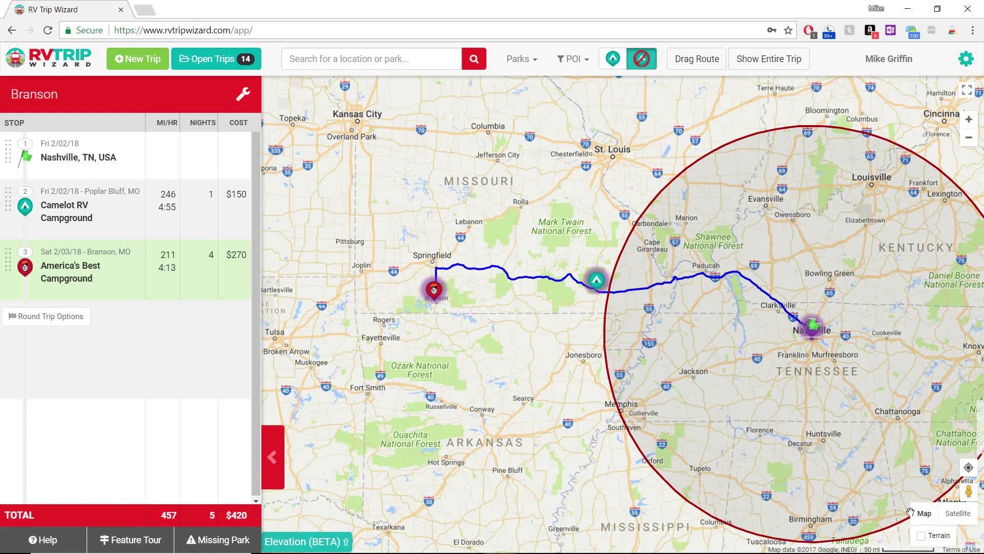